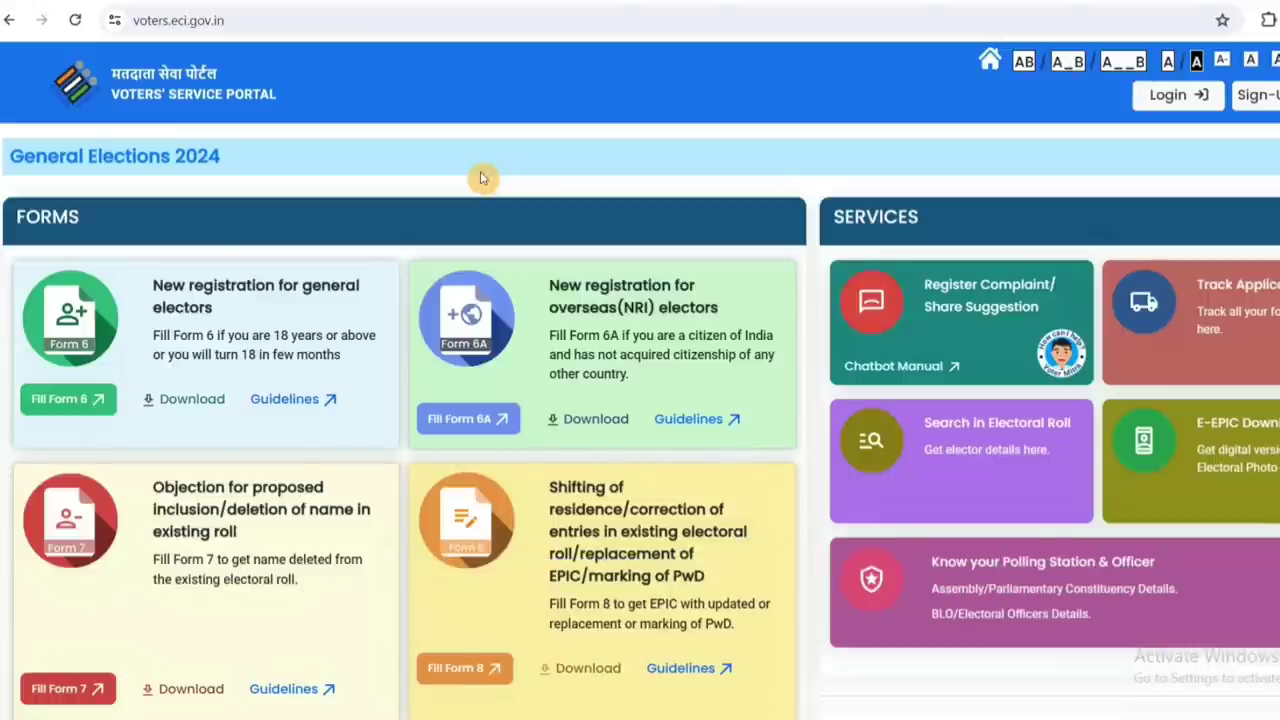
Highlight the Form 6 title and eligibility text, then start Form 6 to reach the login page
double_click(160, 286)
click(234, 318)
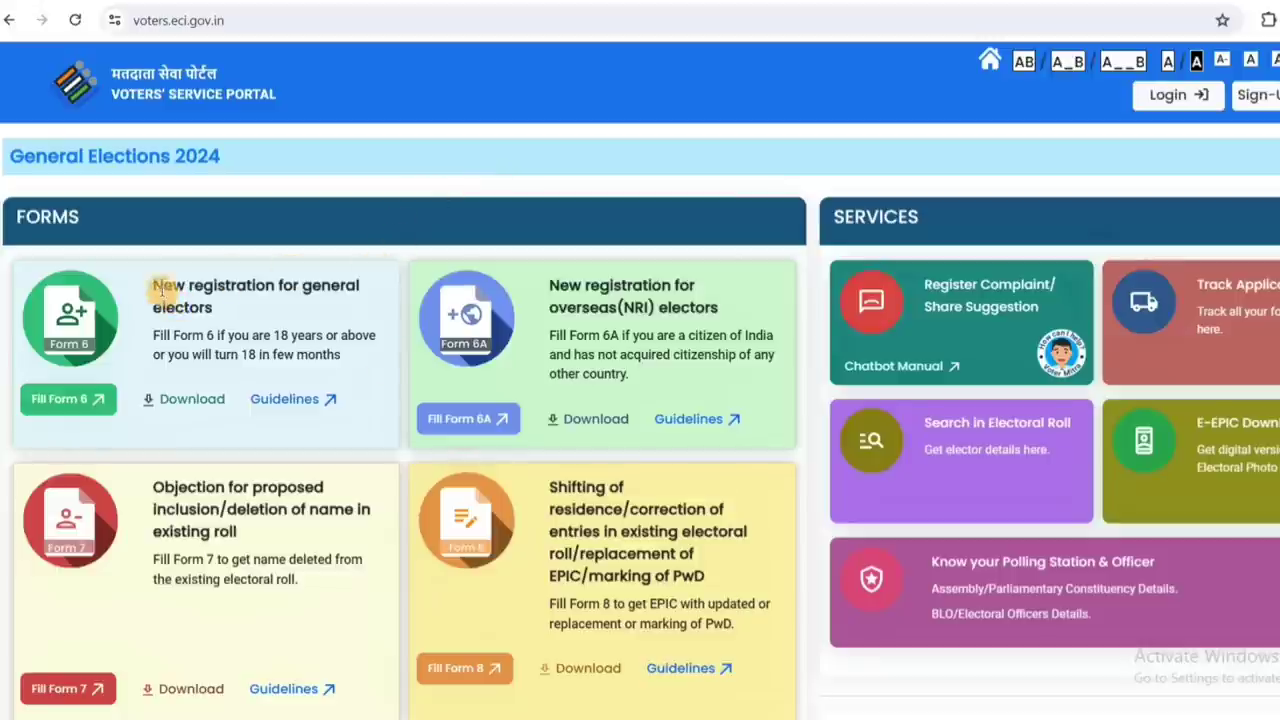
drag(155, 335, 364, 367)
click(364, 374)
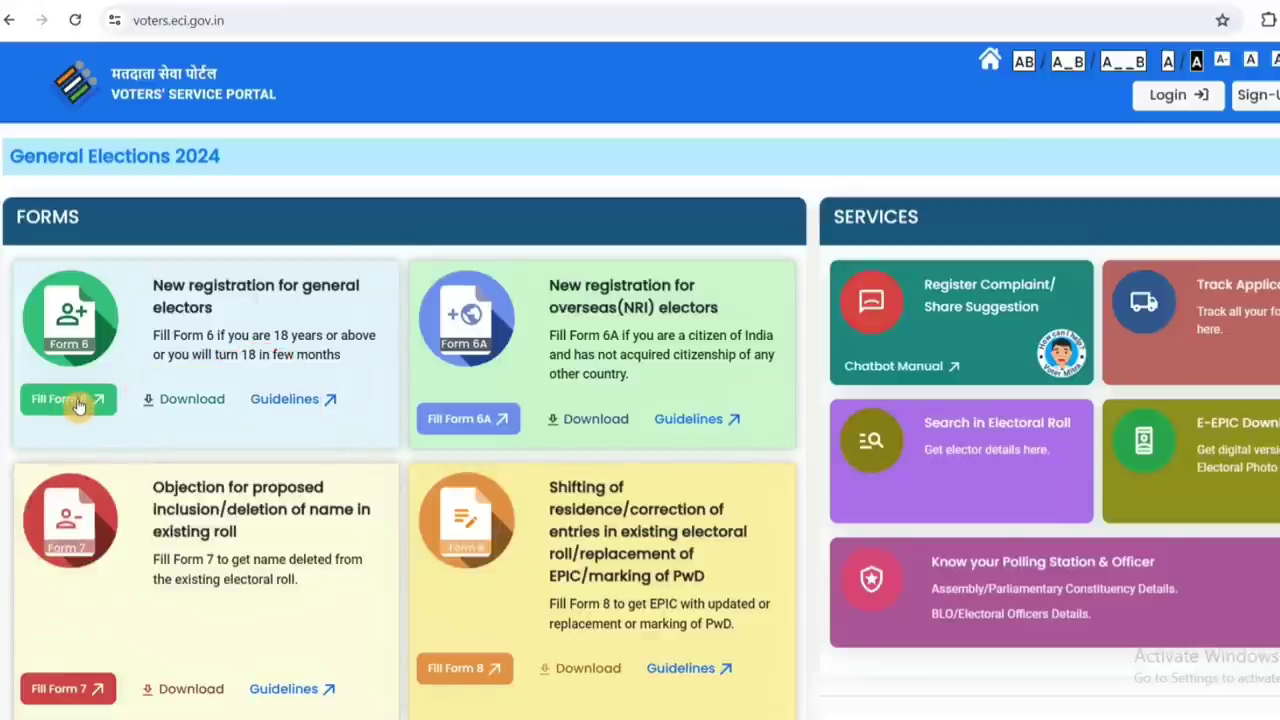
click(79, 404)
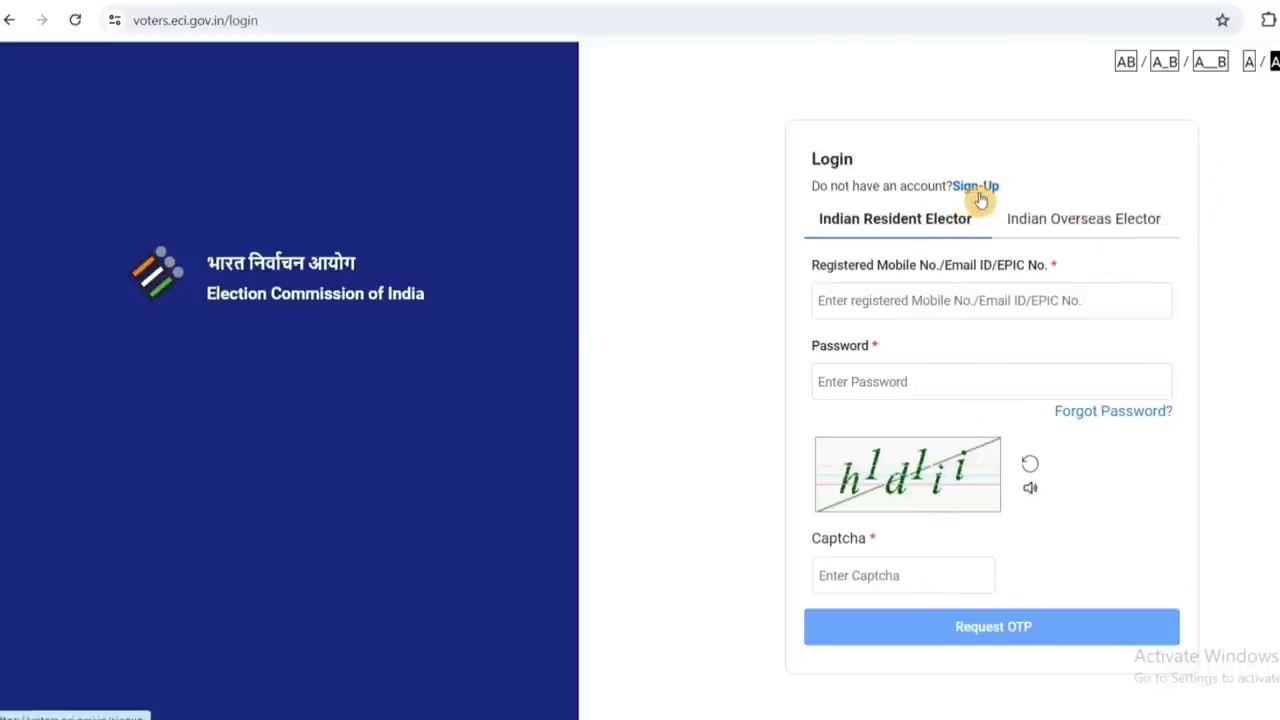
After a look at Sign-Up, enter the registered mobile number, password and the captcha
click(975, 187)
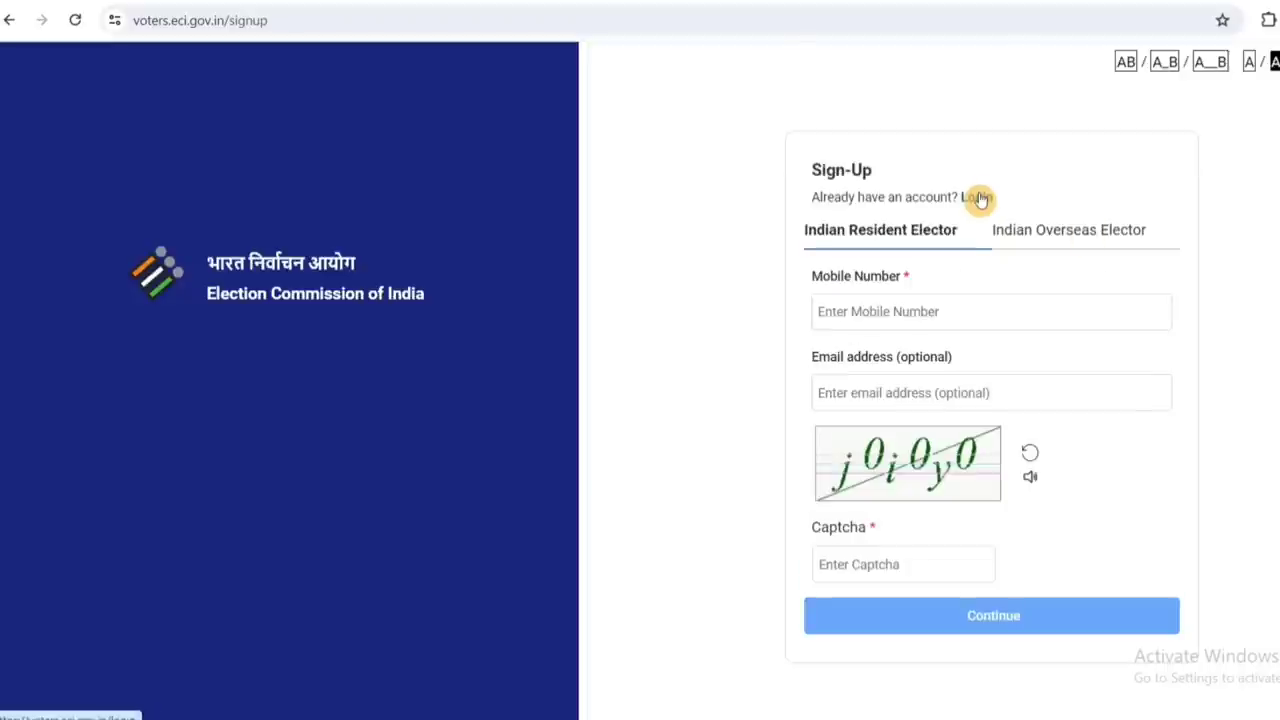
click(923, 320)
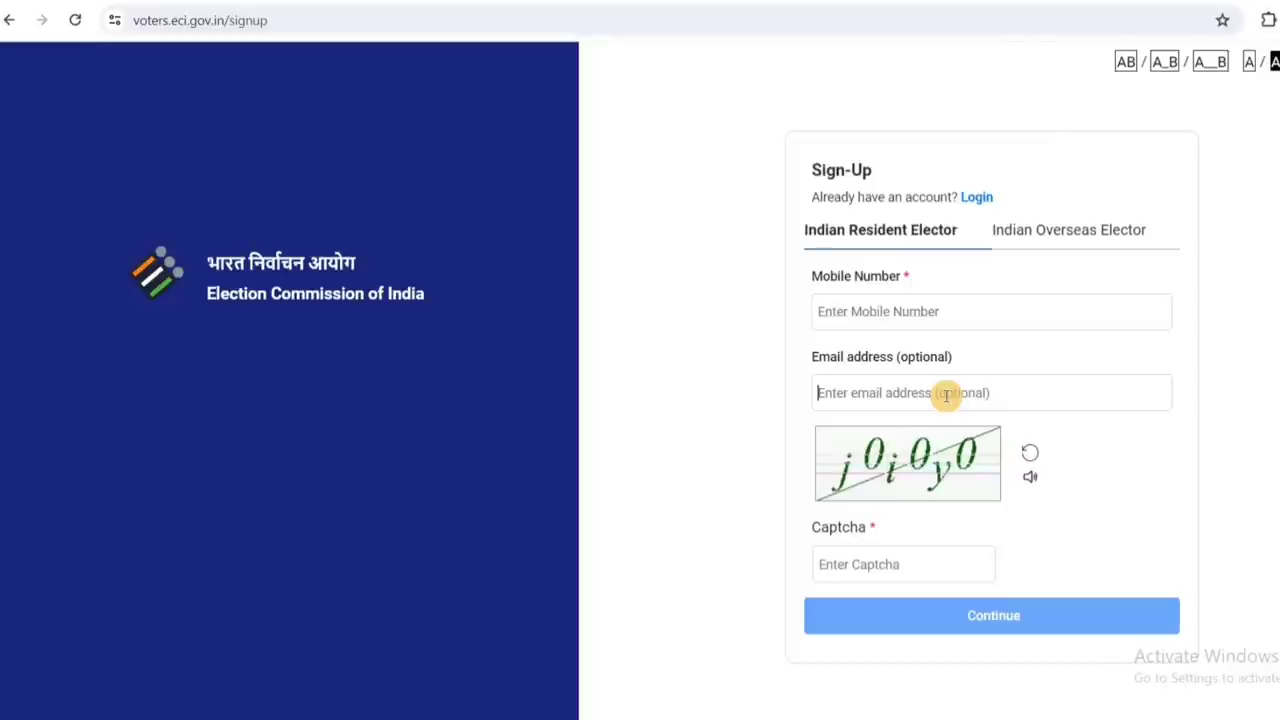
click(914, 302)
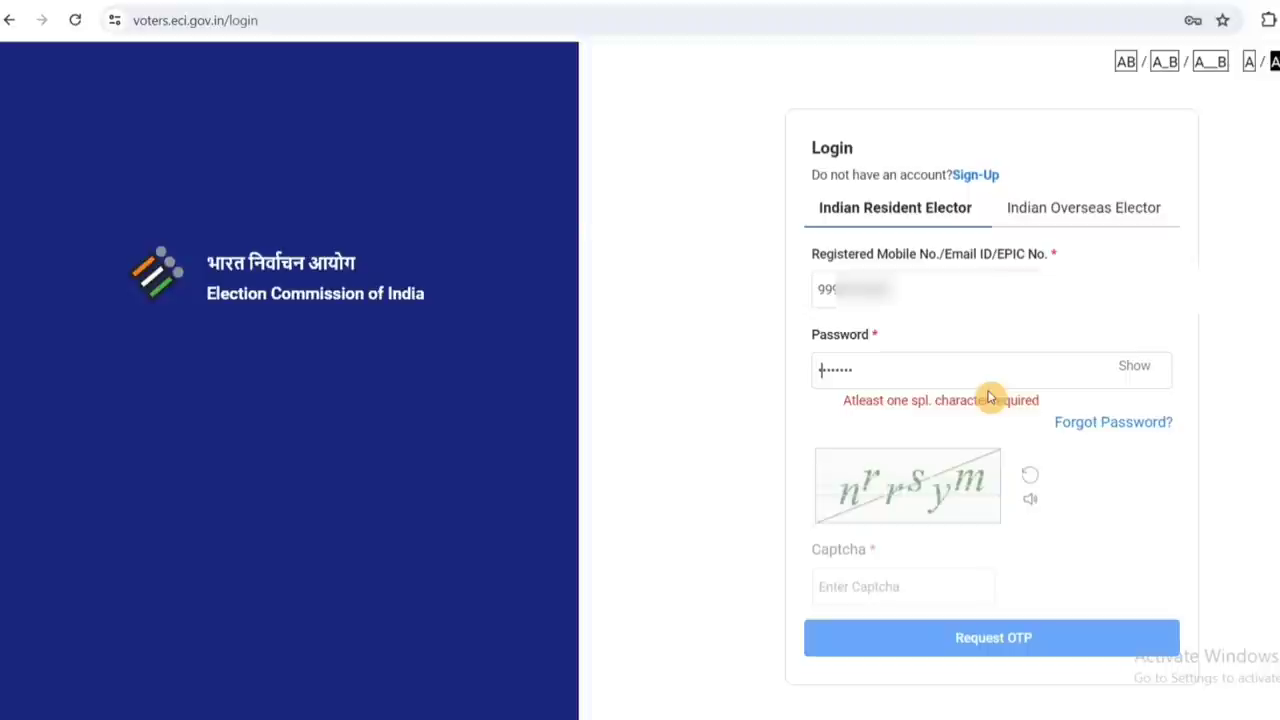
text(@)
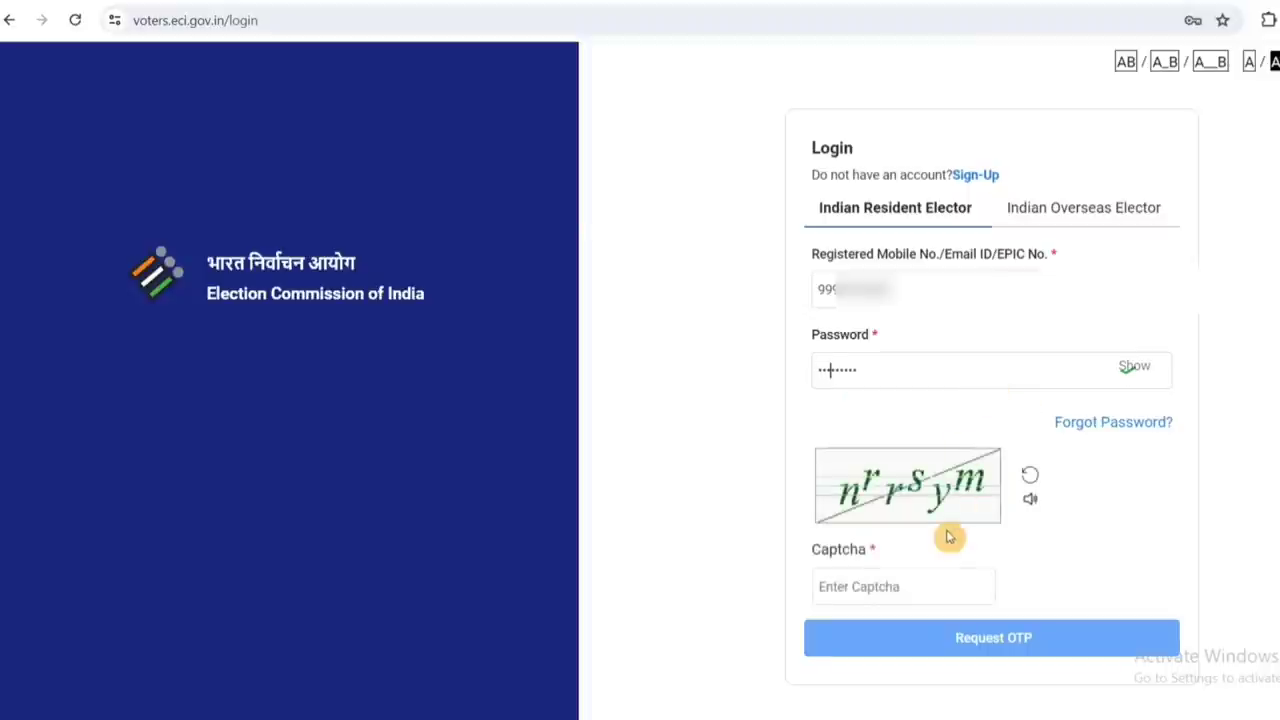
click(926, 585)
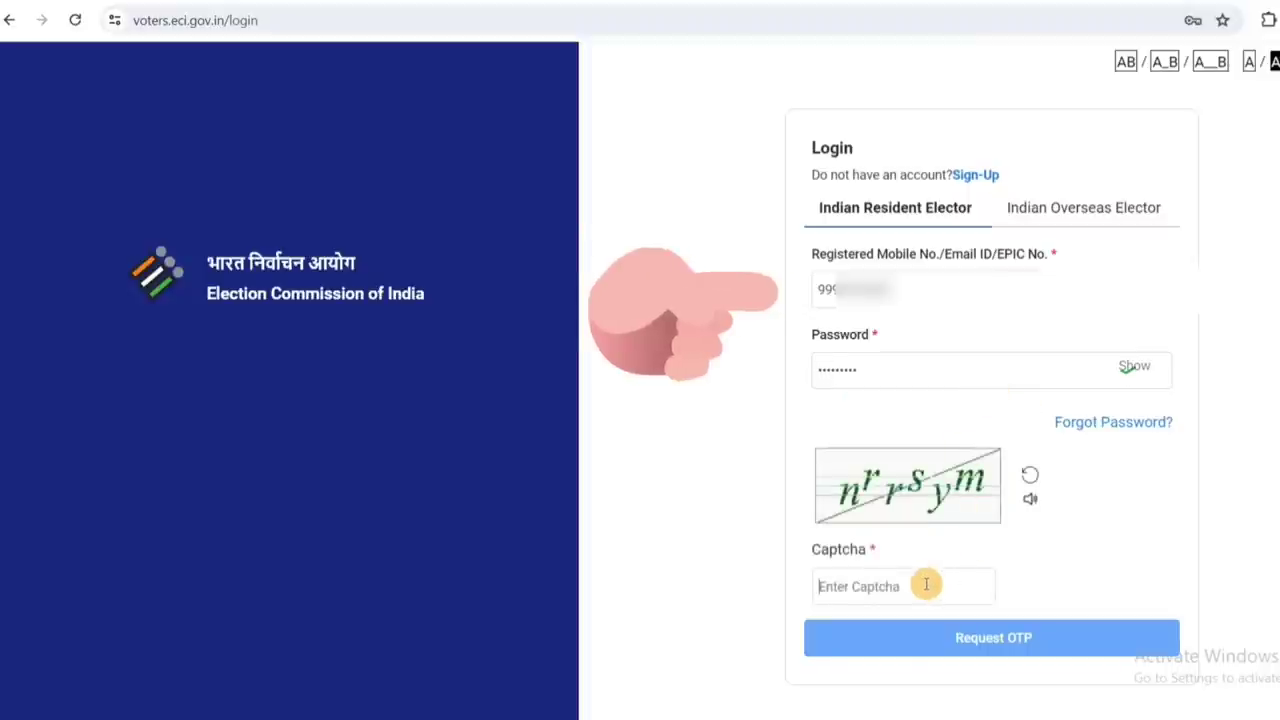
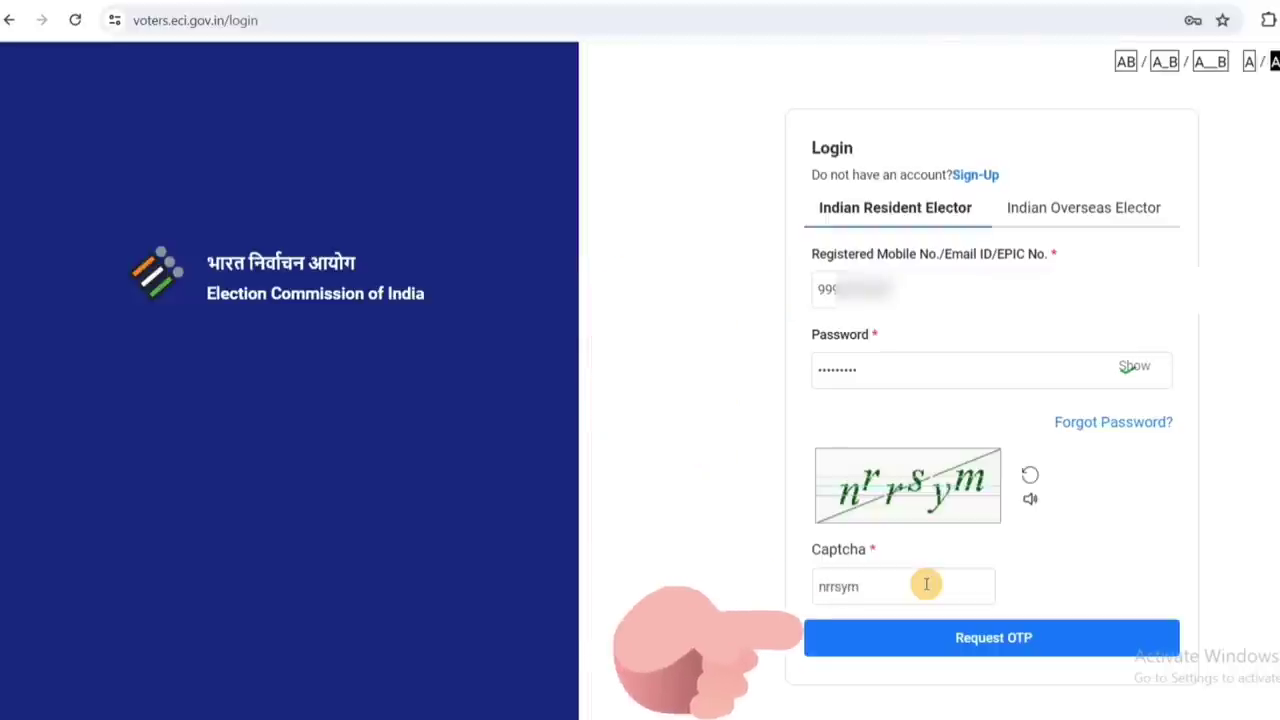
Request the one-time code, enter the six-digit OTP, and verify to log in
click(914, 645)
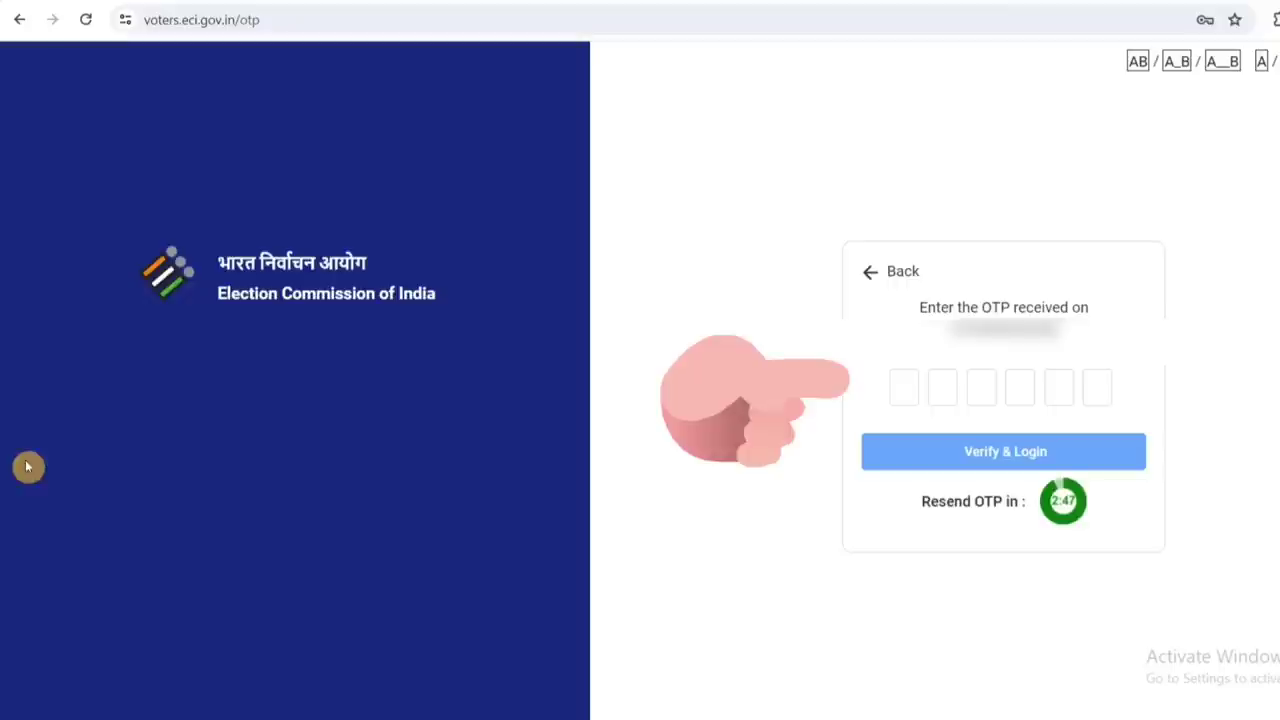
click(1056, 389)
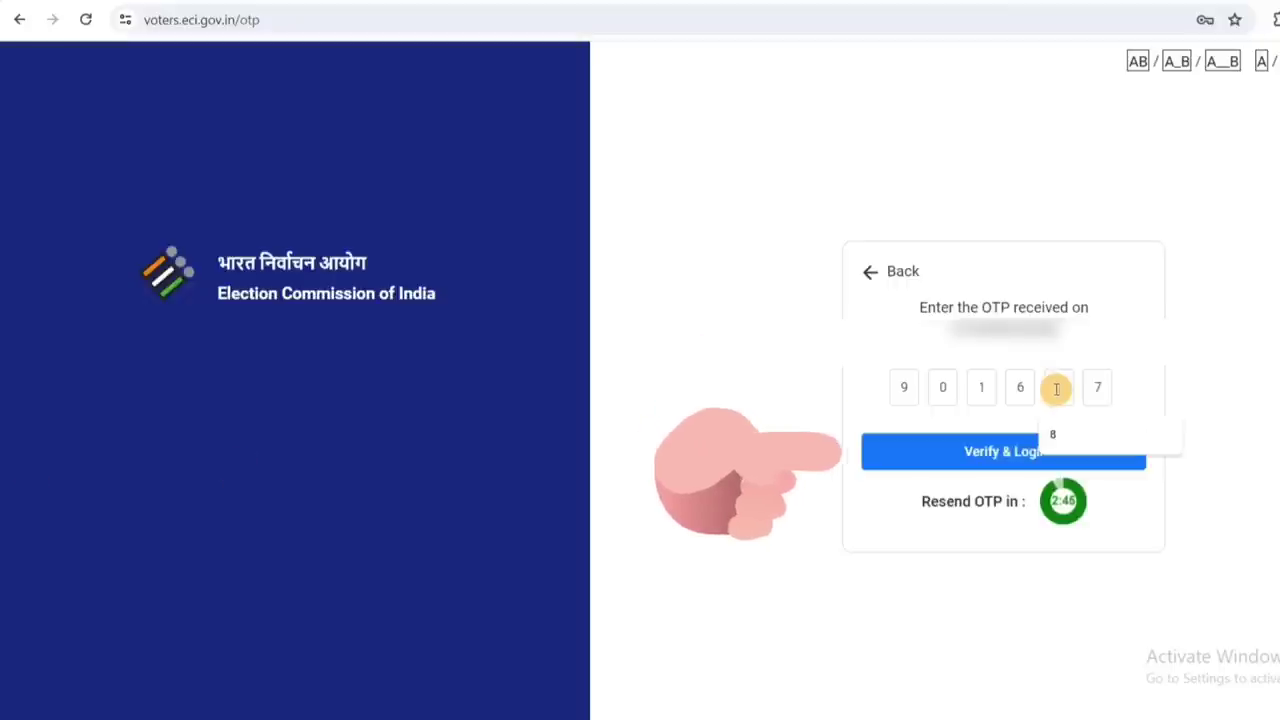
text(0)
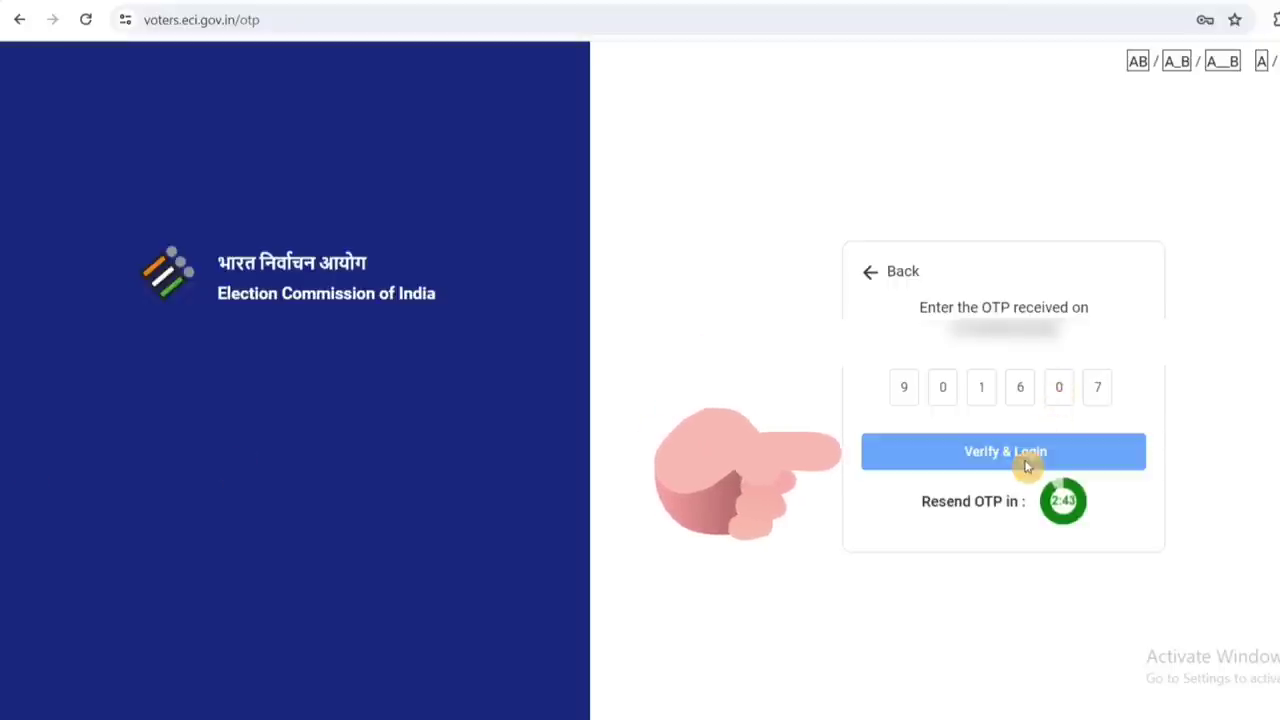
click(1027, 467)
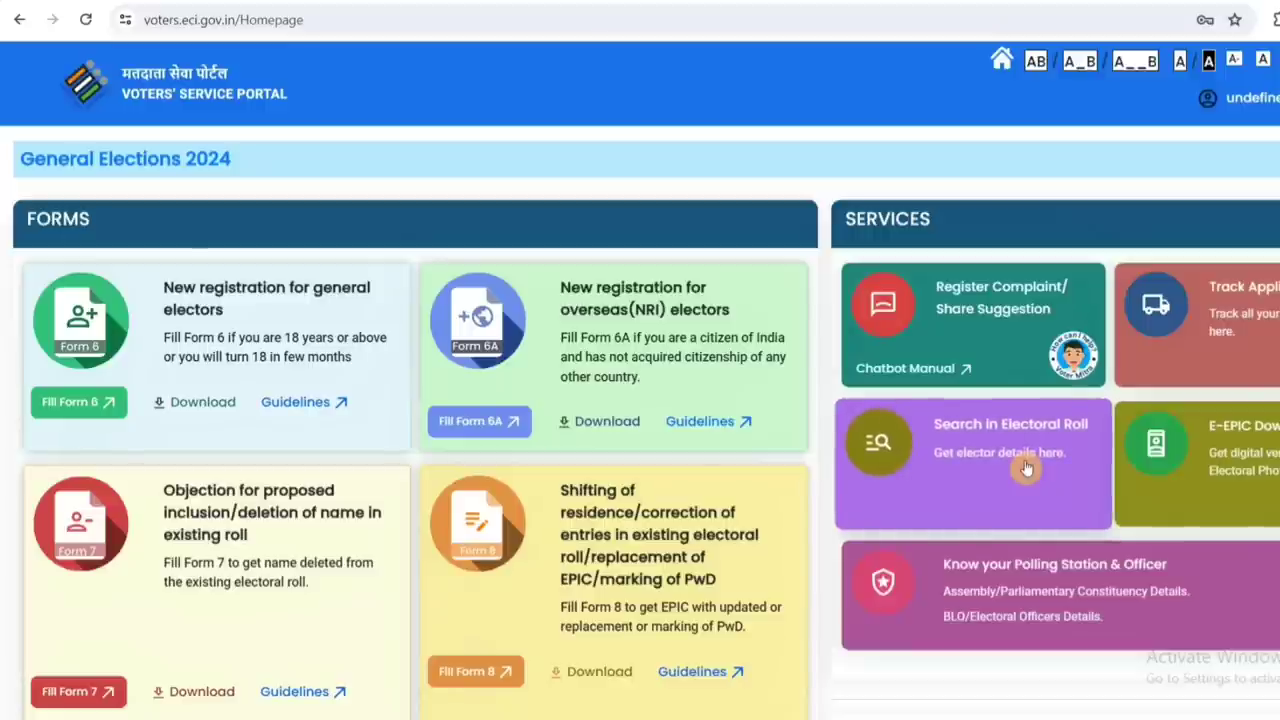
Open Form 6 and pick Uttar Pradesh, a district and an assembly constituency in Section A
click(95, 408)
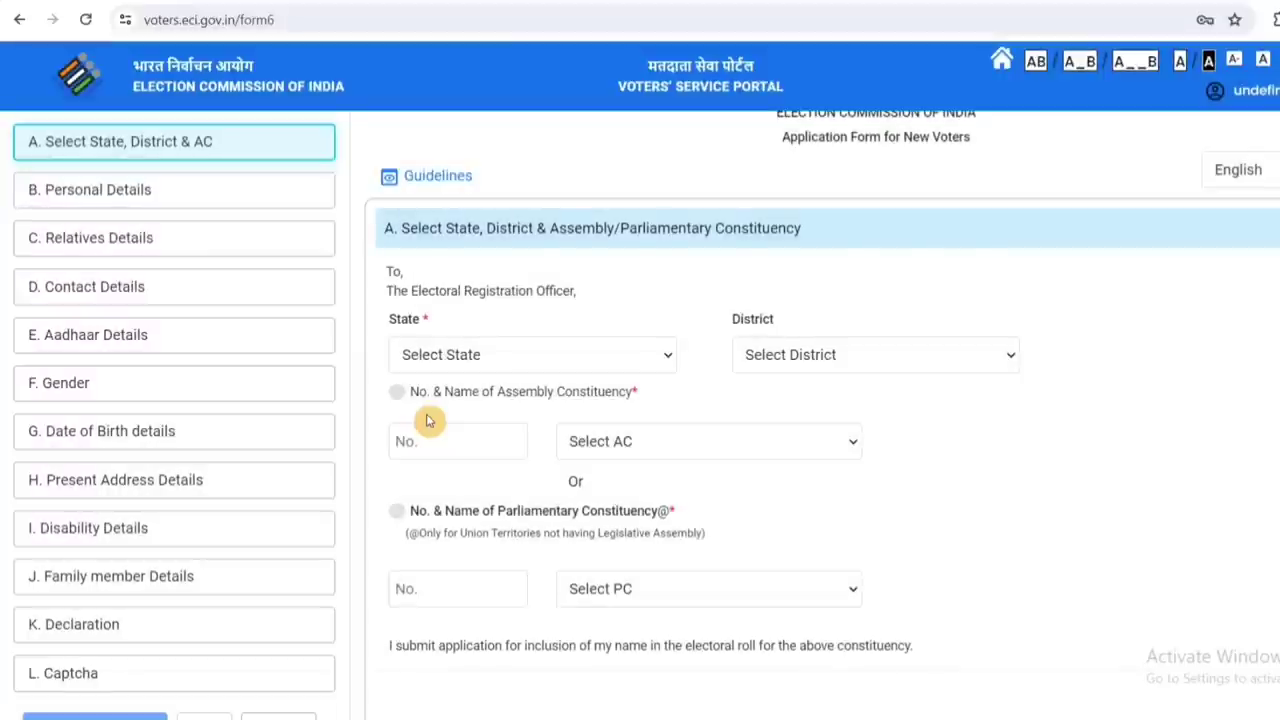
scroll(427, 420, down, 1)
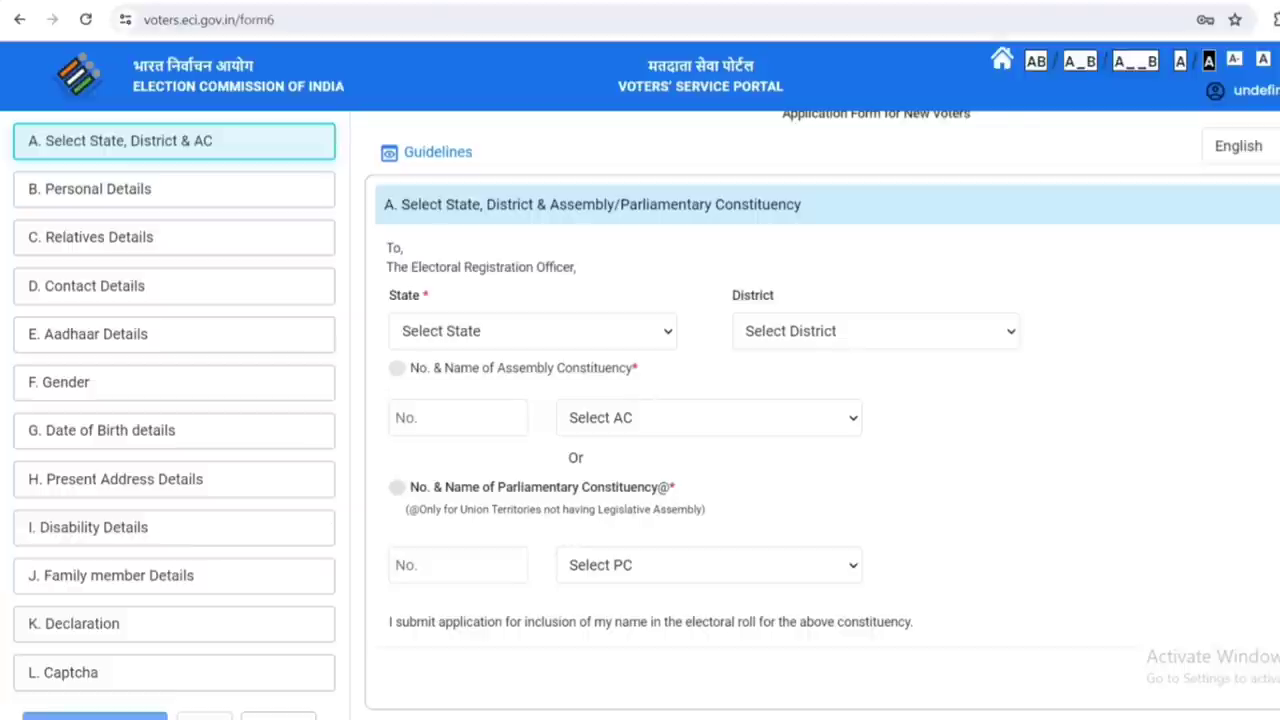
click(565, 330)
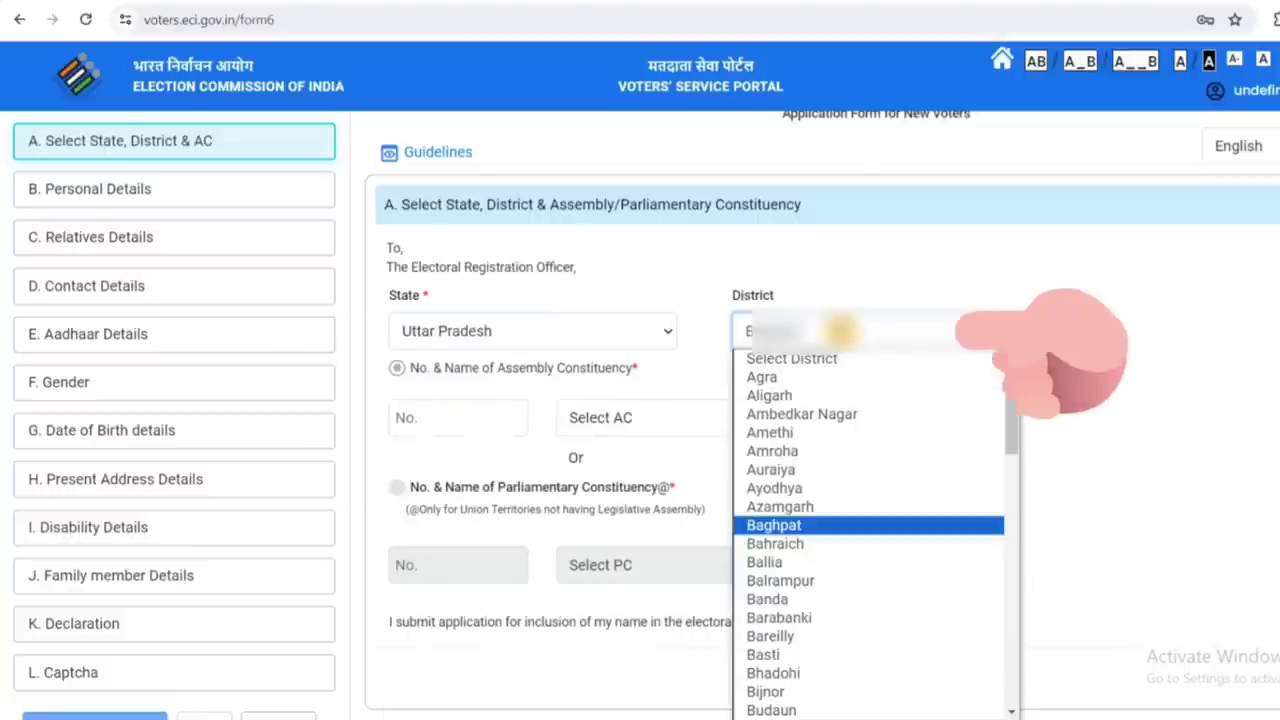
click(840, 330)
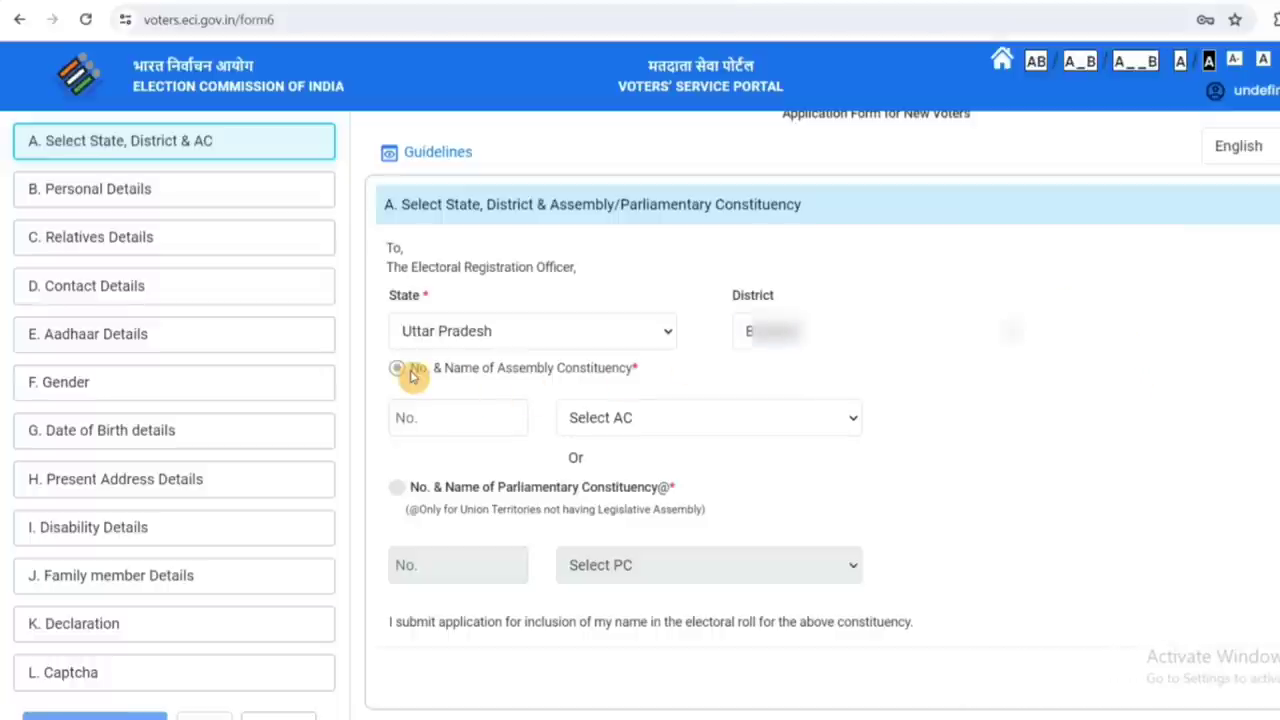
click(650, 417)
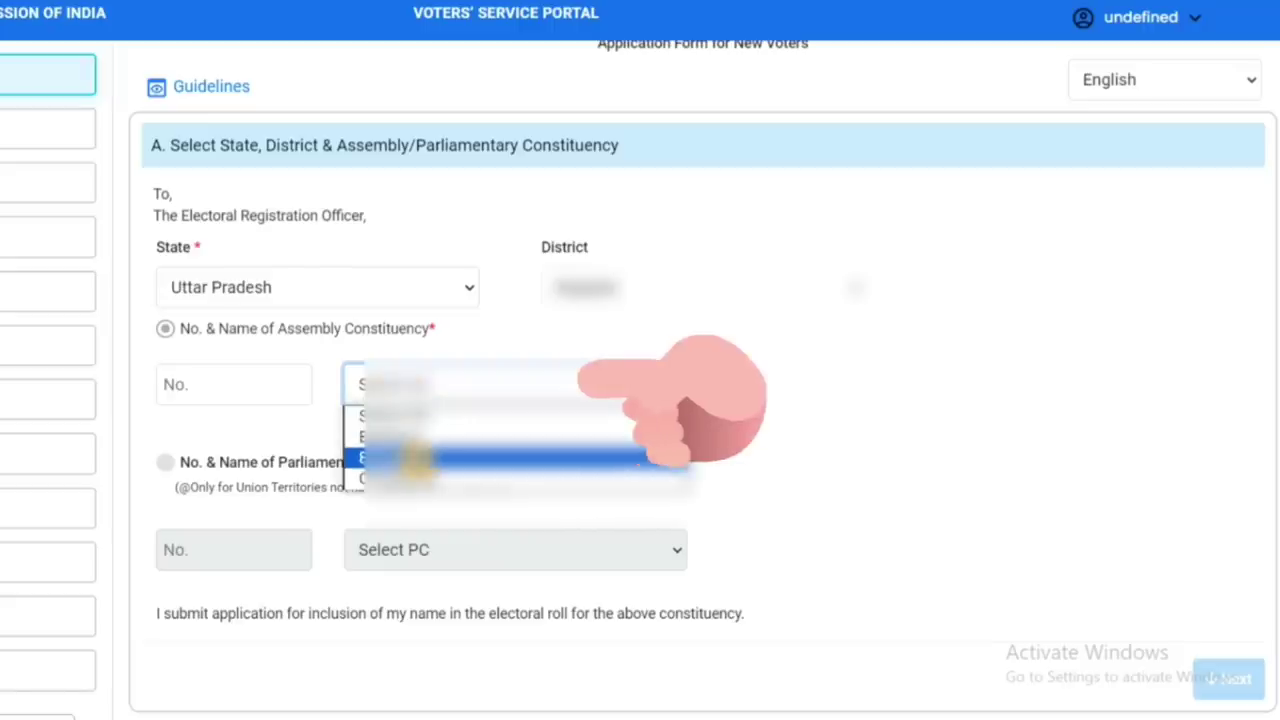
click(424, 458)
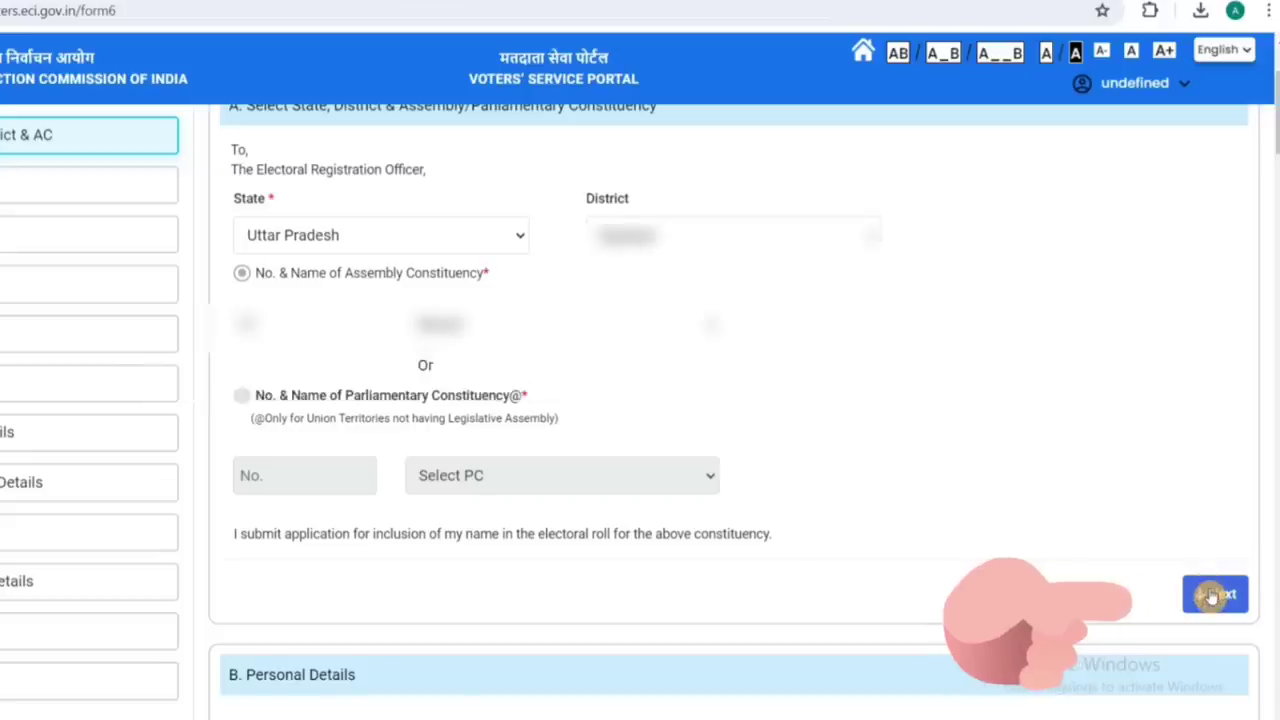
In Personal Details, enter the applicant's first name and surname with their Hindi versions
click(1212, 596)
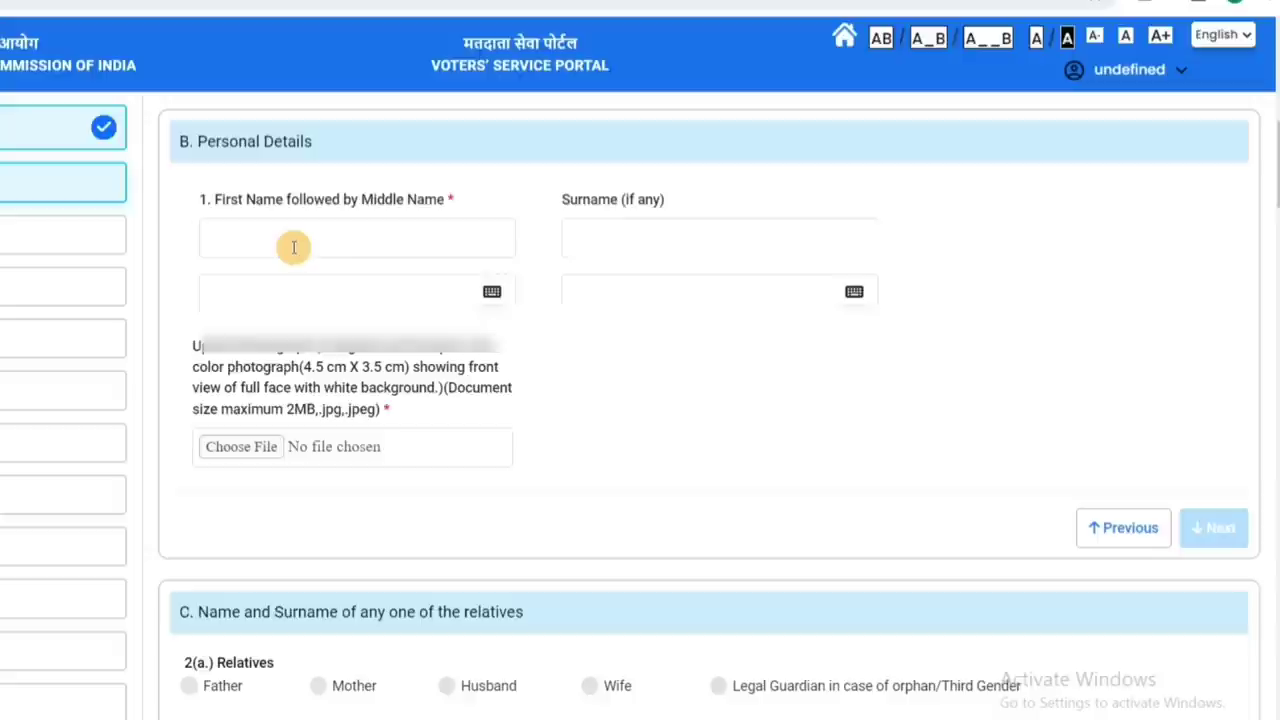
click(338, 253)
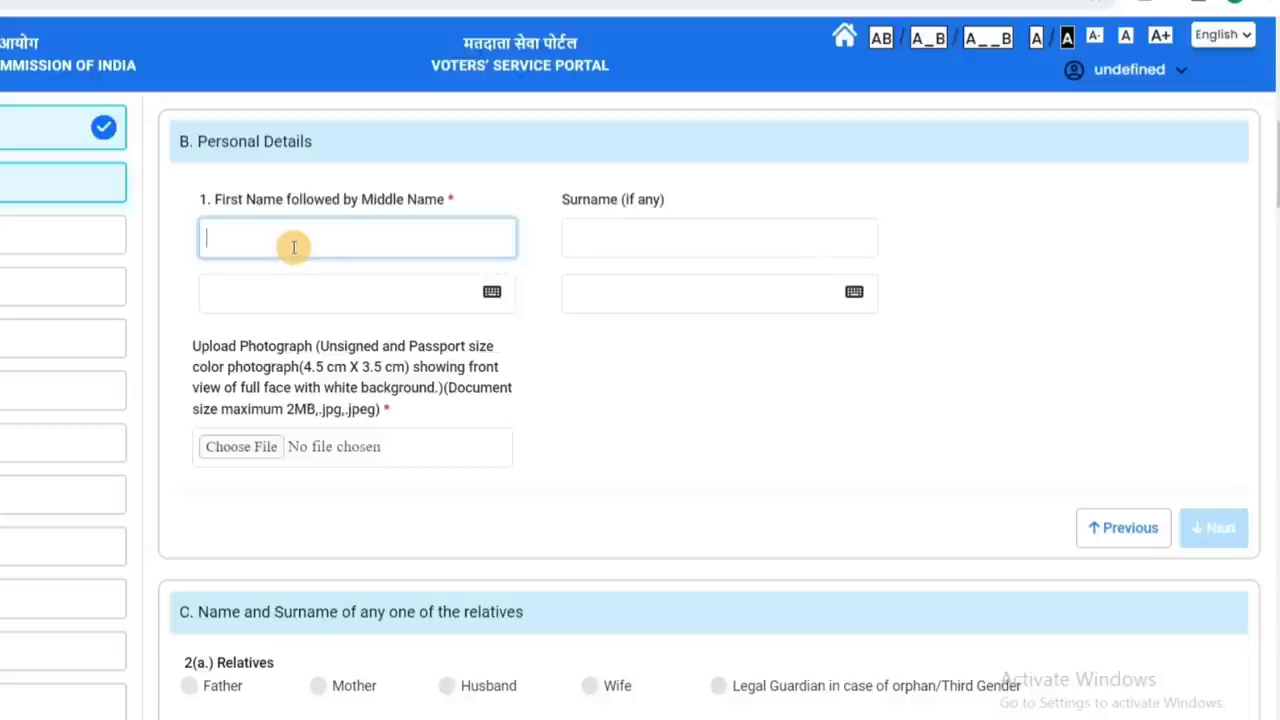
text(p)
key(BackSpace)
text(PARMOD)
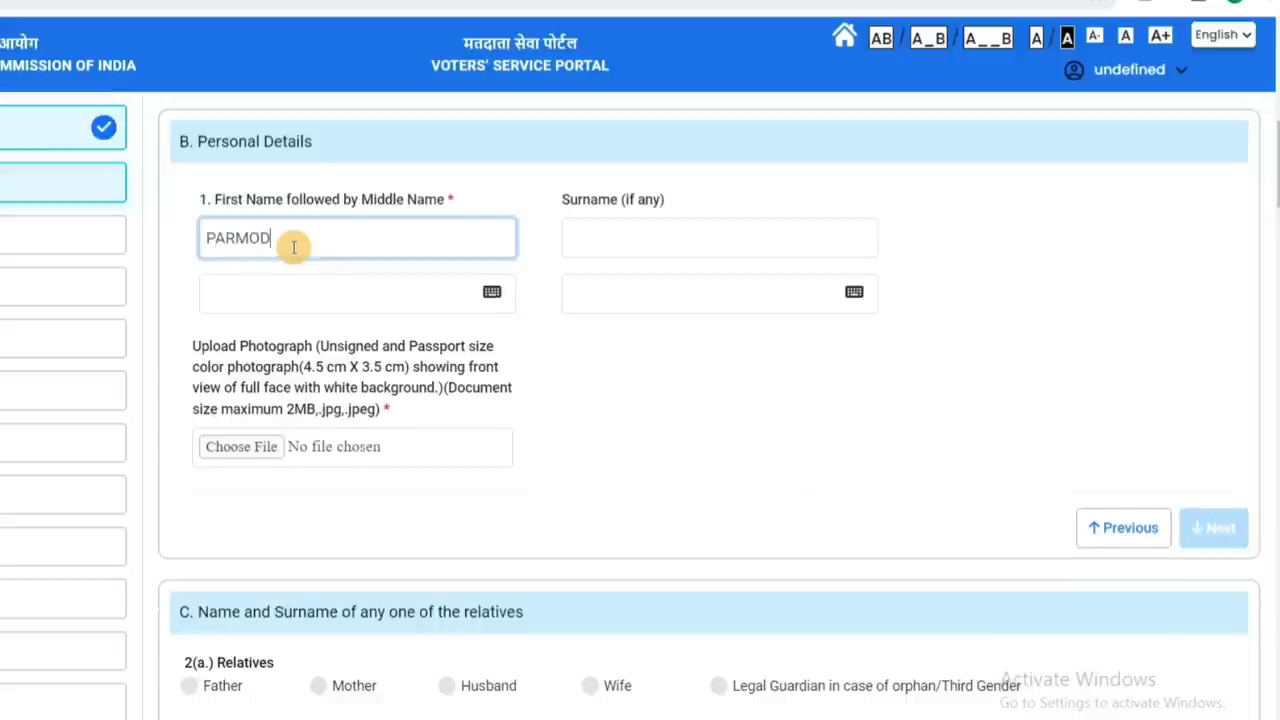
key(Tab)
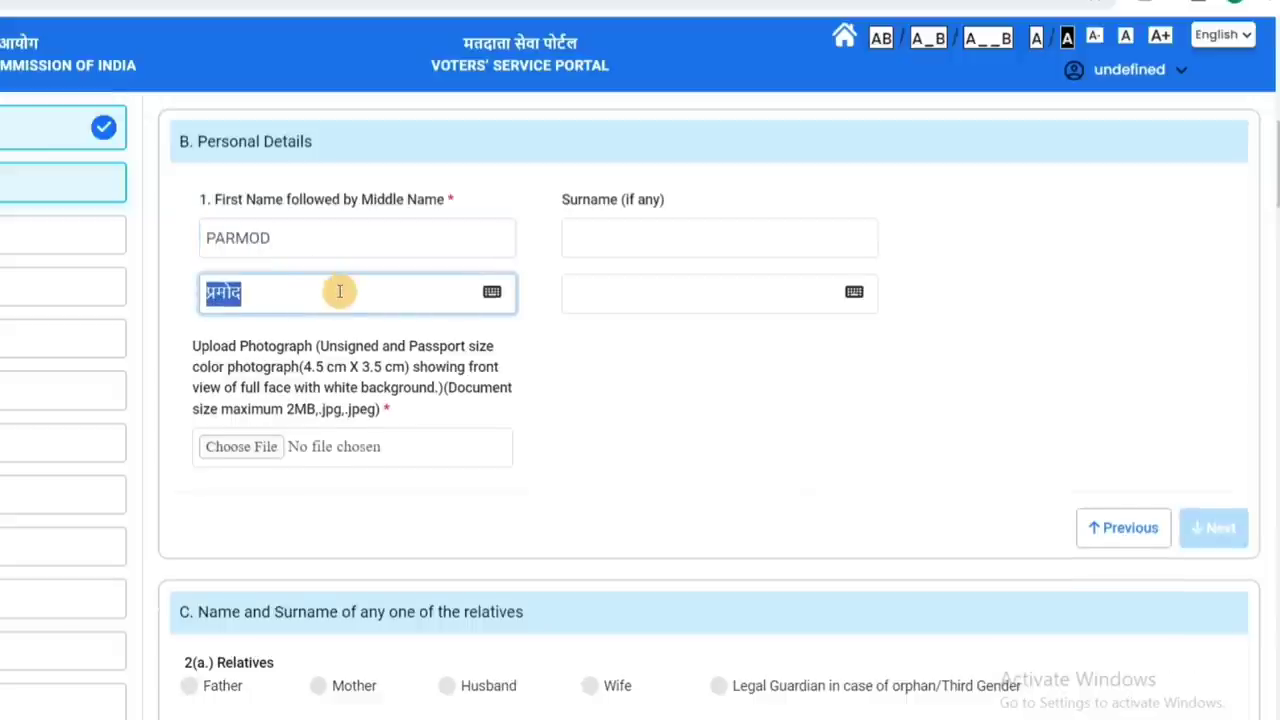
click(601, 237)
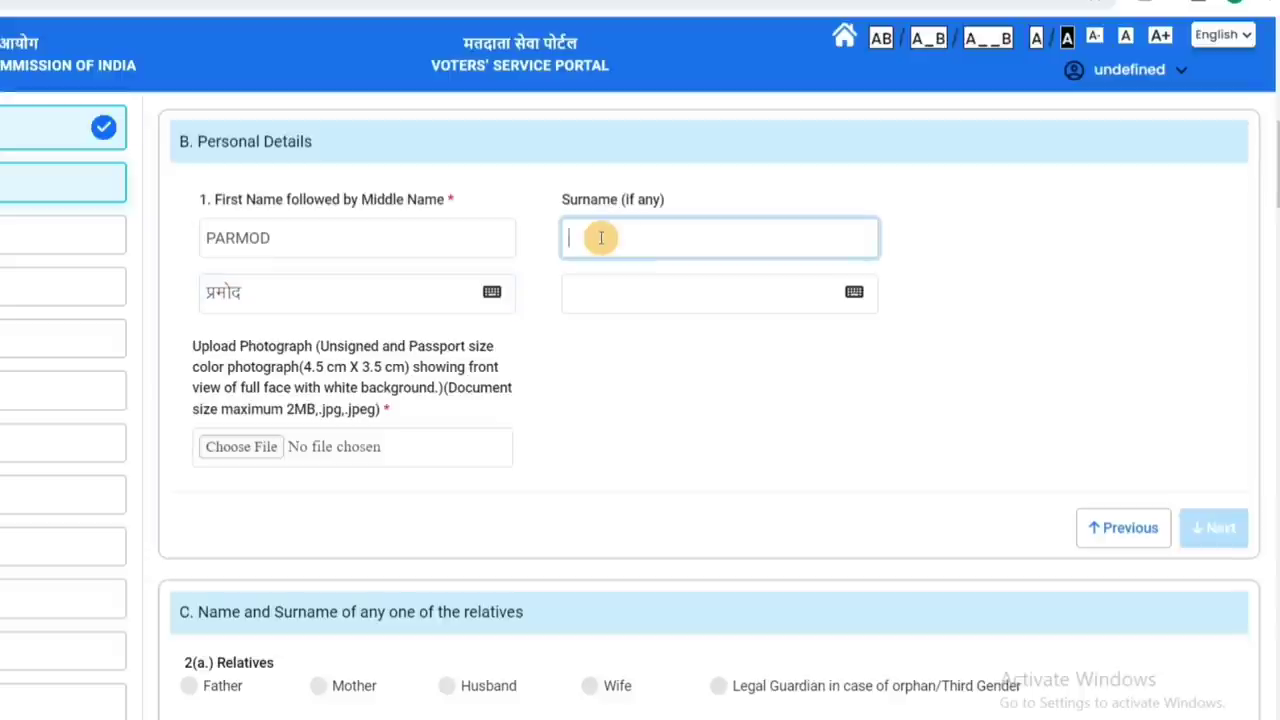
click(603, 296)
click(631, 384)
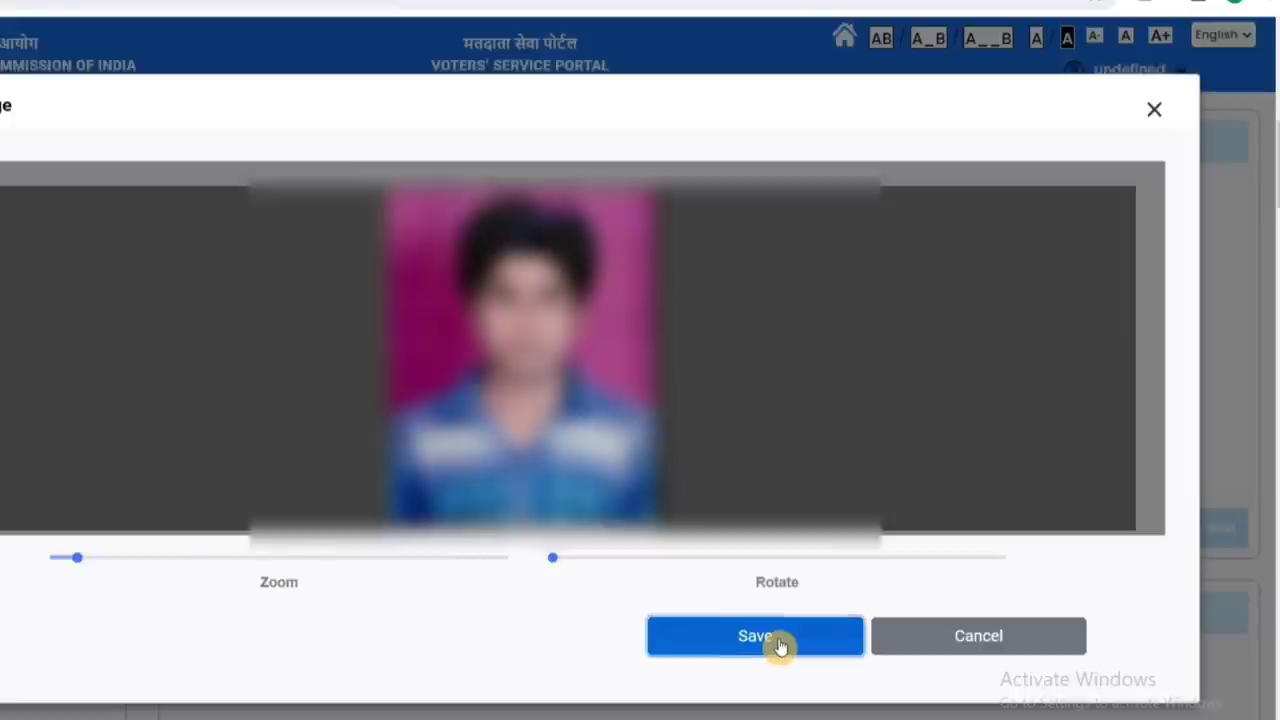
Save the cropped photograph, accept the face-detection notice, and move to the relatives section
click(770, 643)
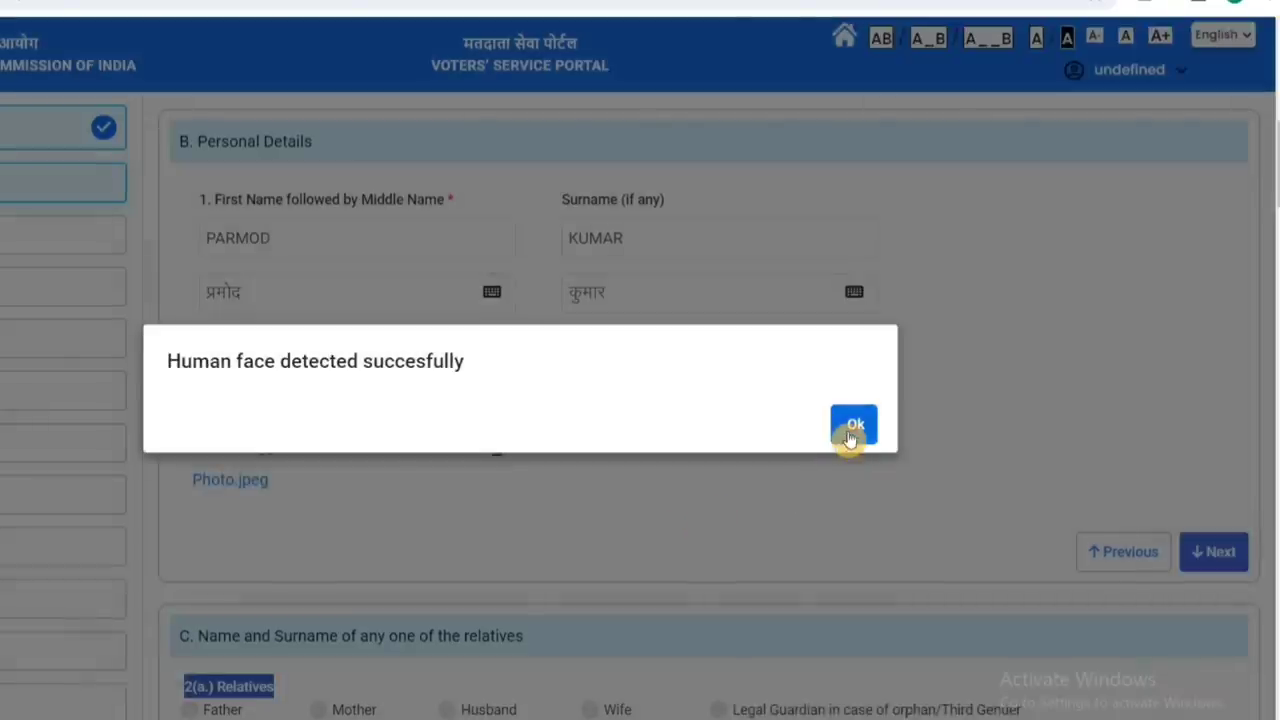
click(845, 435)
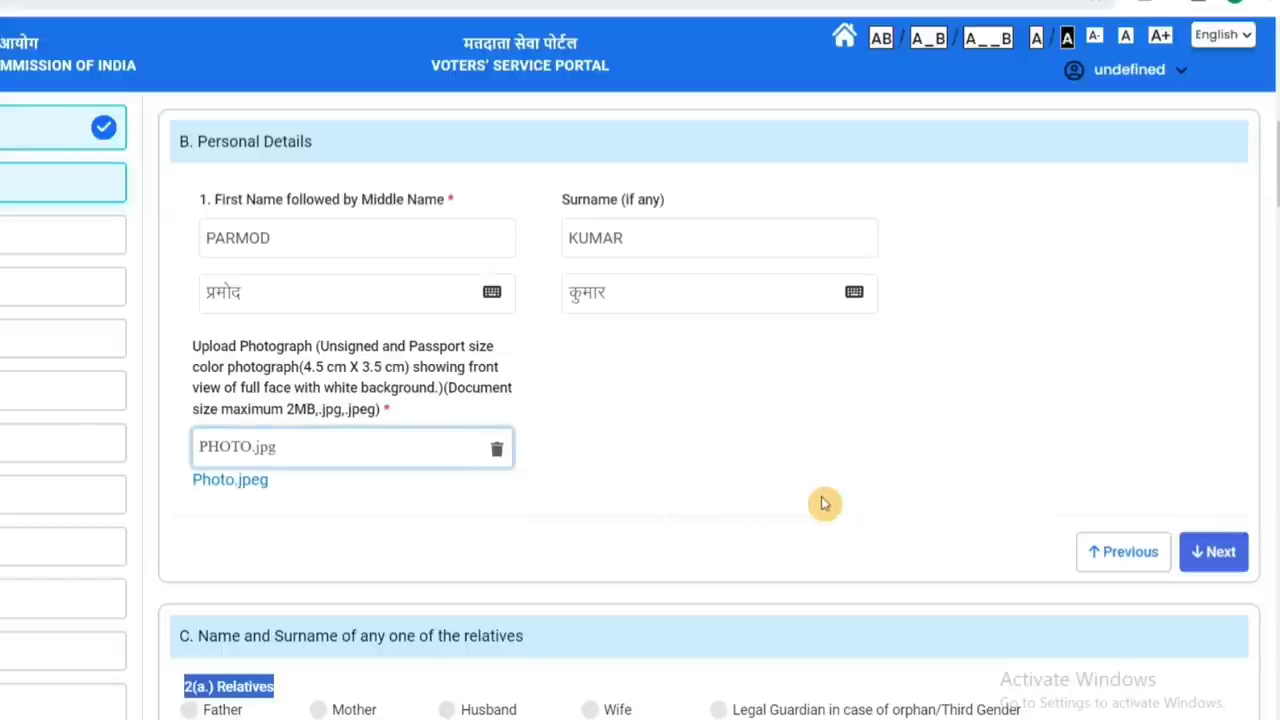
click(1220, 552)
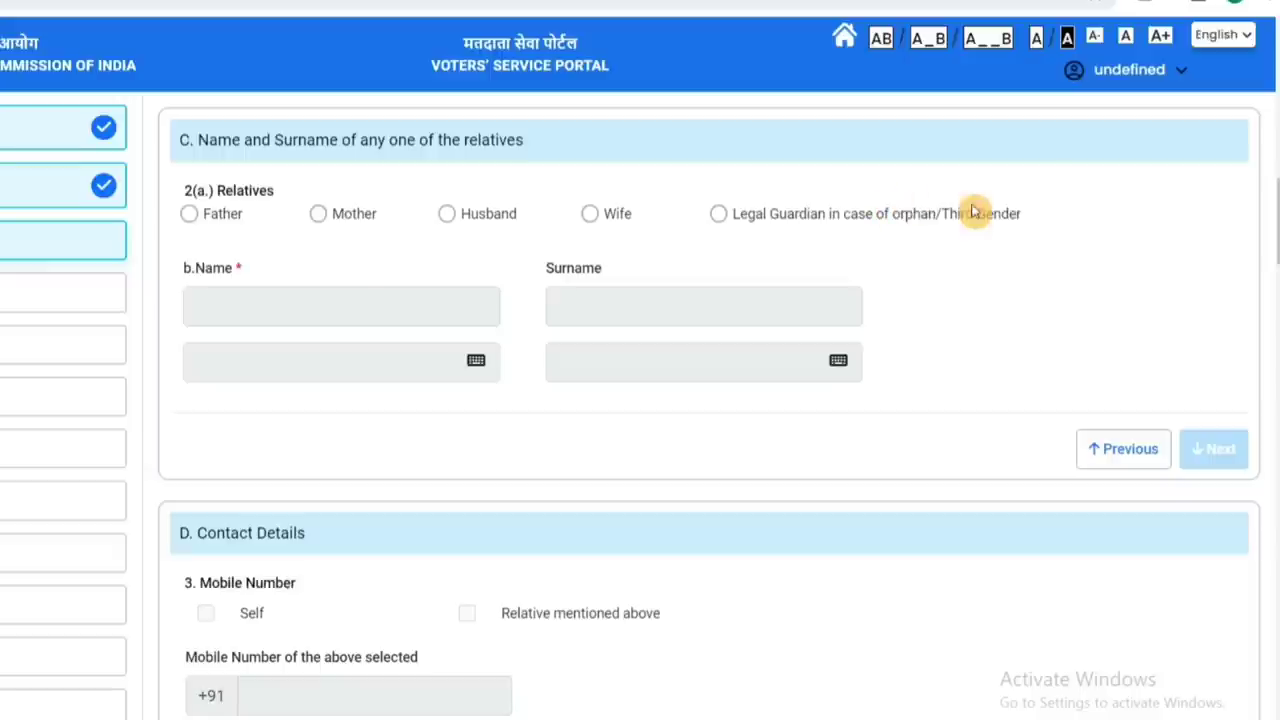
Choose Father as the relative and enter his name and surname
click(190, 215)
click(327, 310)
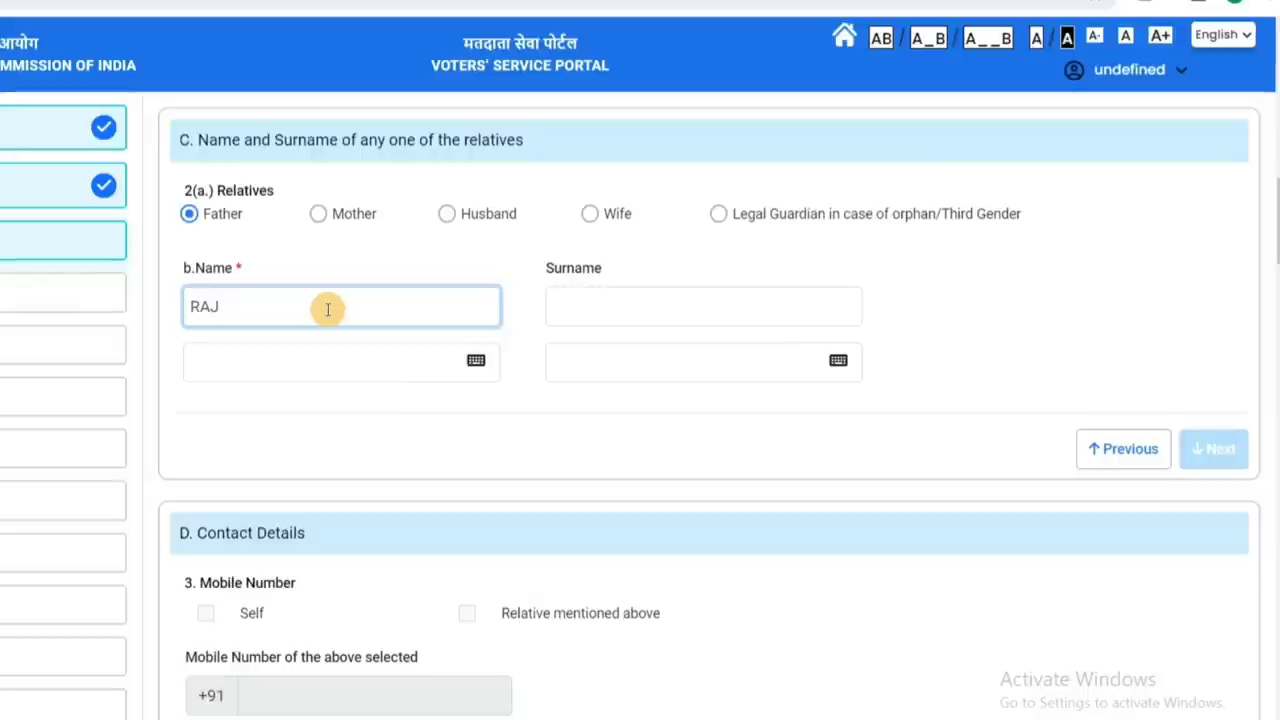
key(Tab)
key(Tab)
key(Tab)
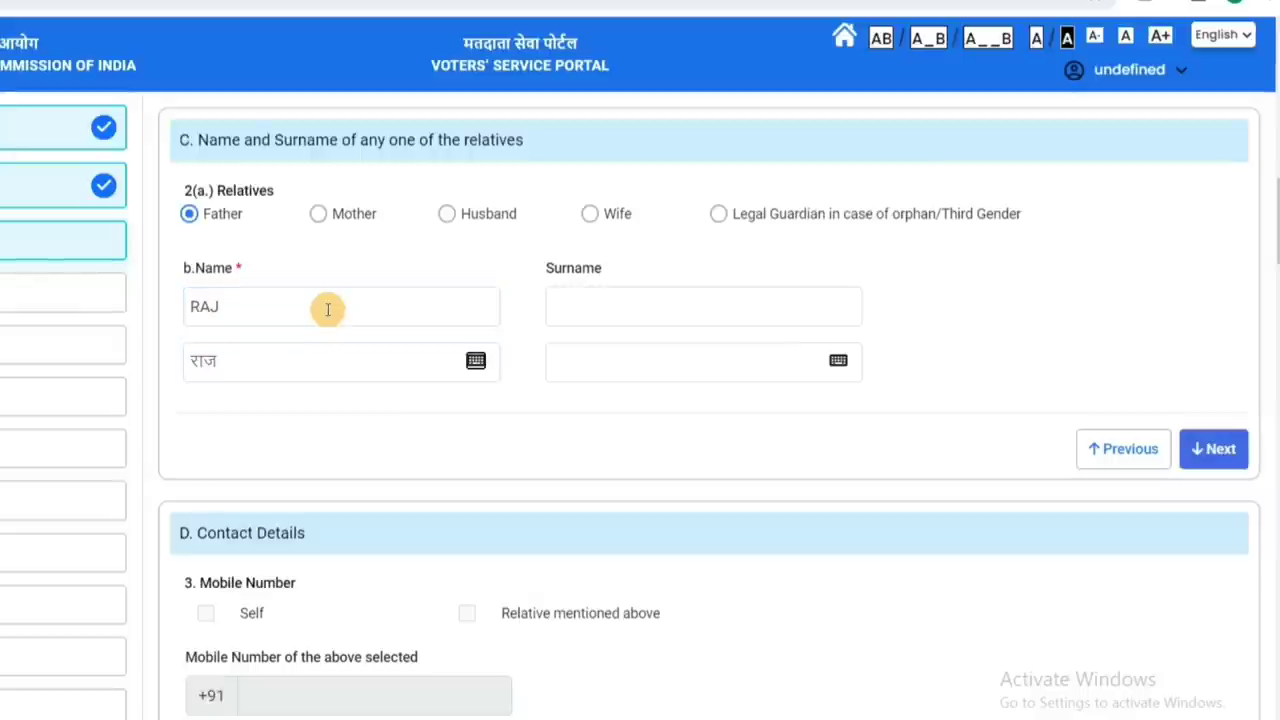
text(KUMAR)
click(1213, 466)
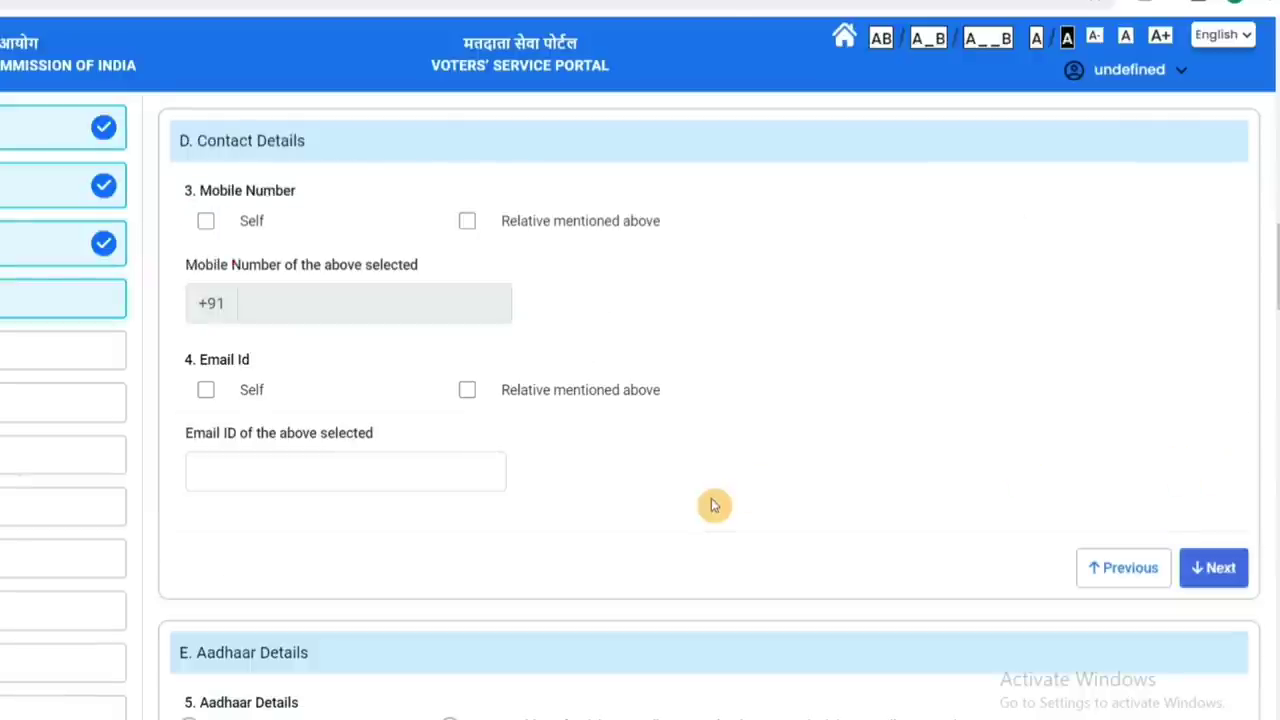
Mark mobile and e-mail as the applicant's own and enter the mobile number
click(205, 224)
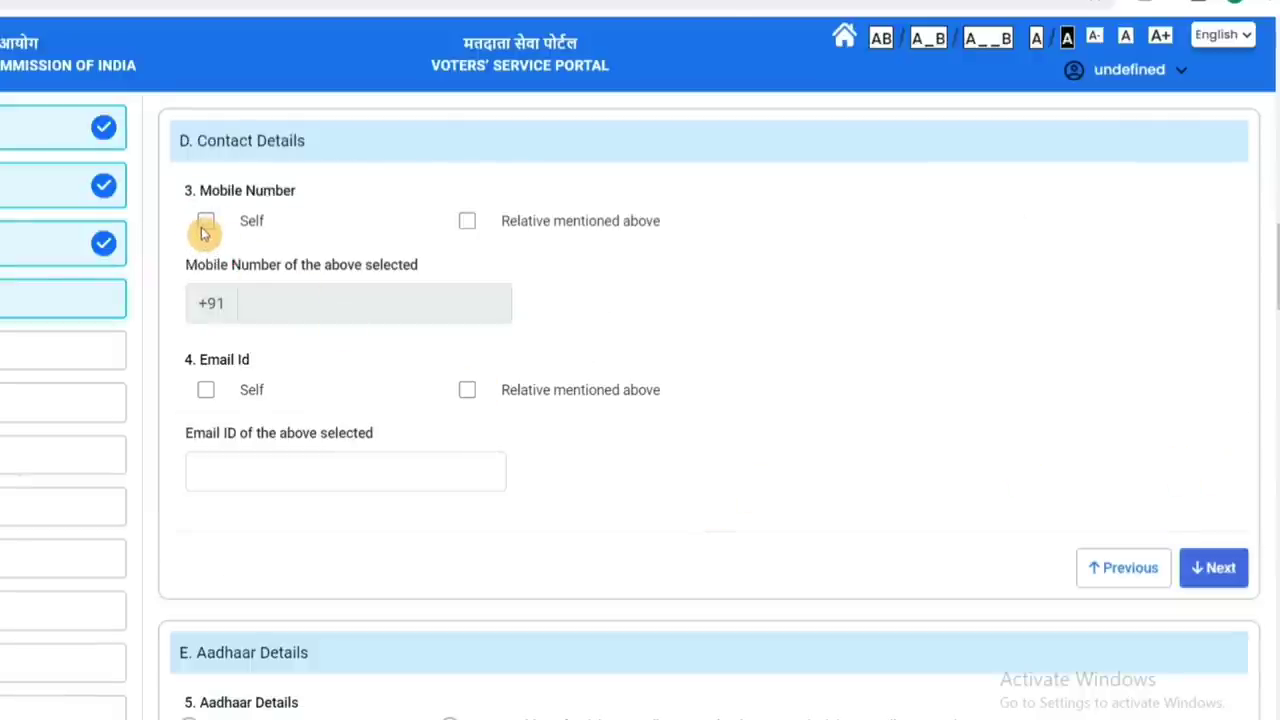
click(375, 293)
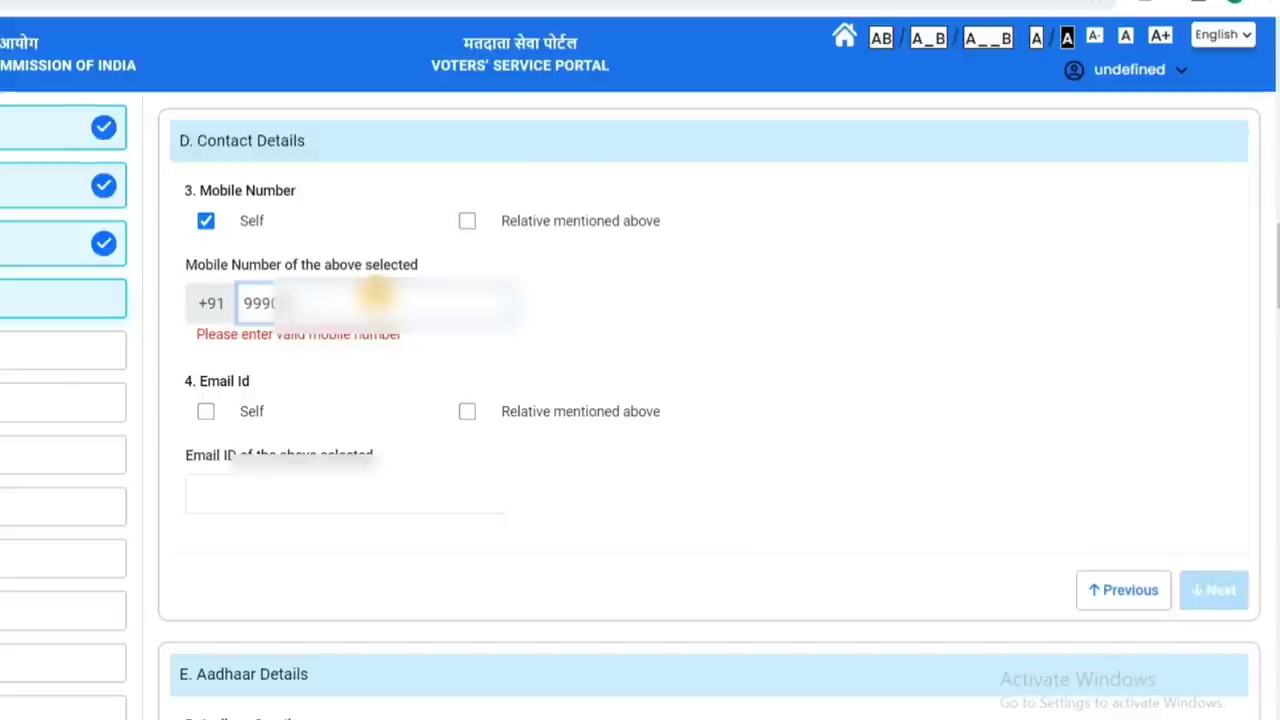
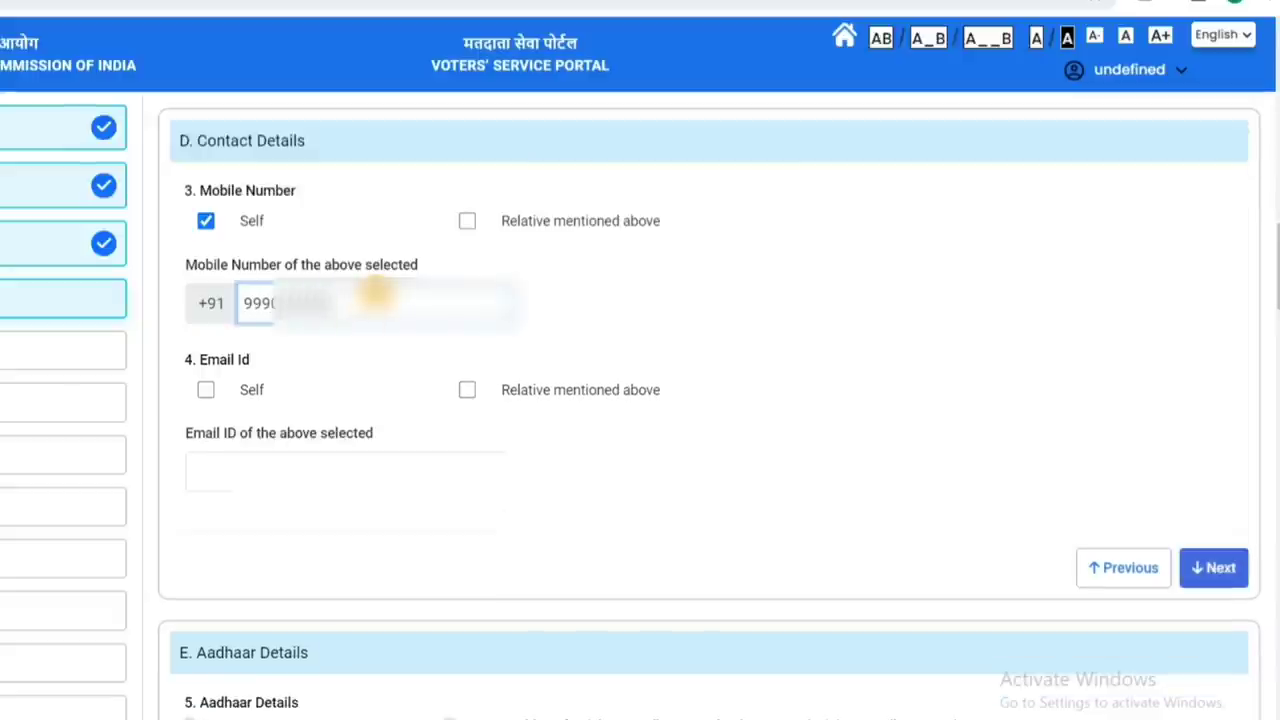
click(205, 390)
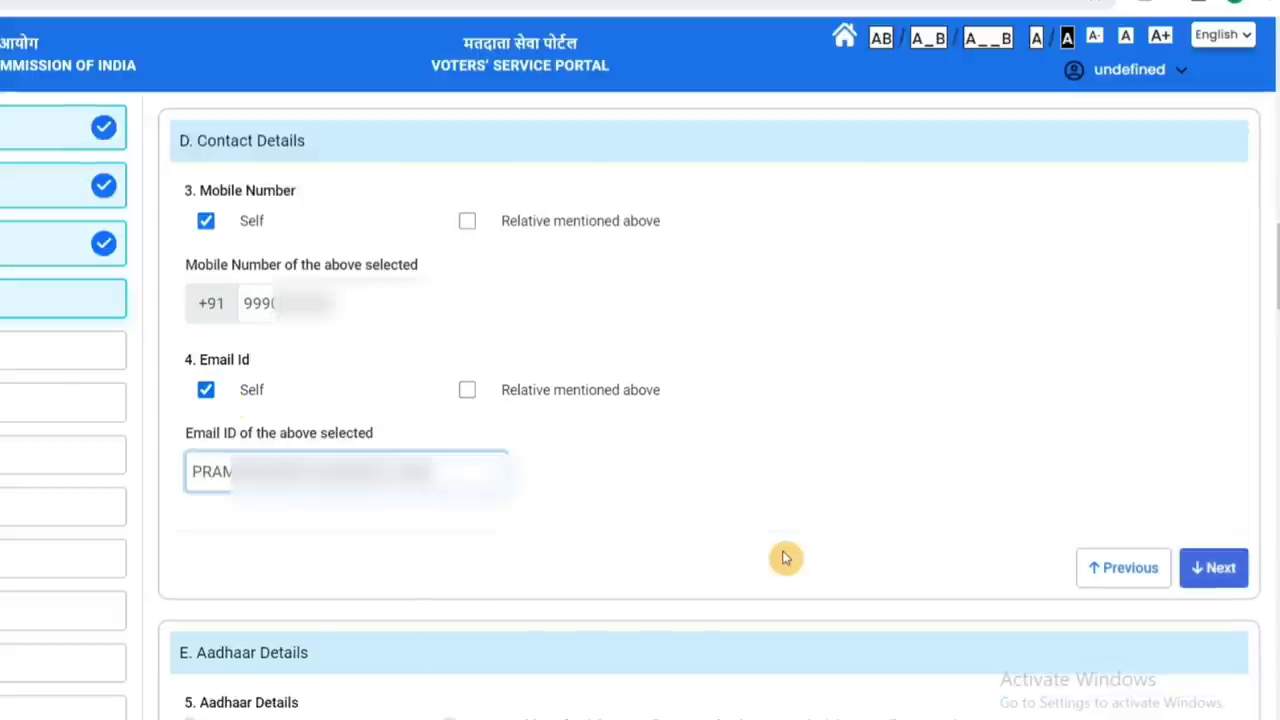
click(1214, 568)
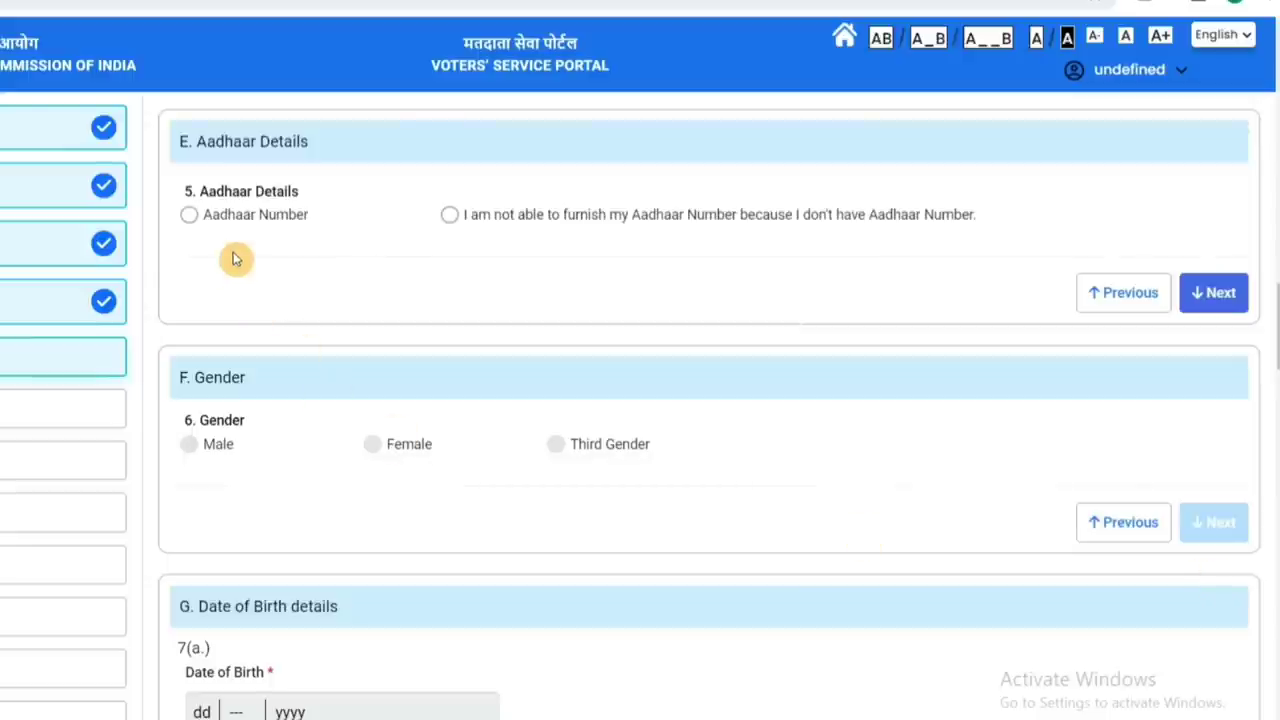
Enter the applicant's 12-digit Aadhaar number and select Male as gender
click(189, 218)
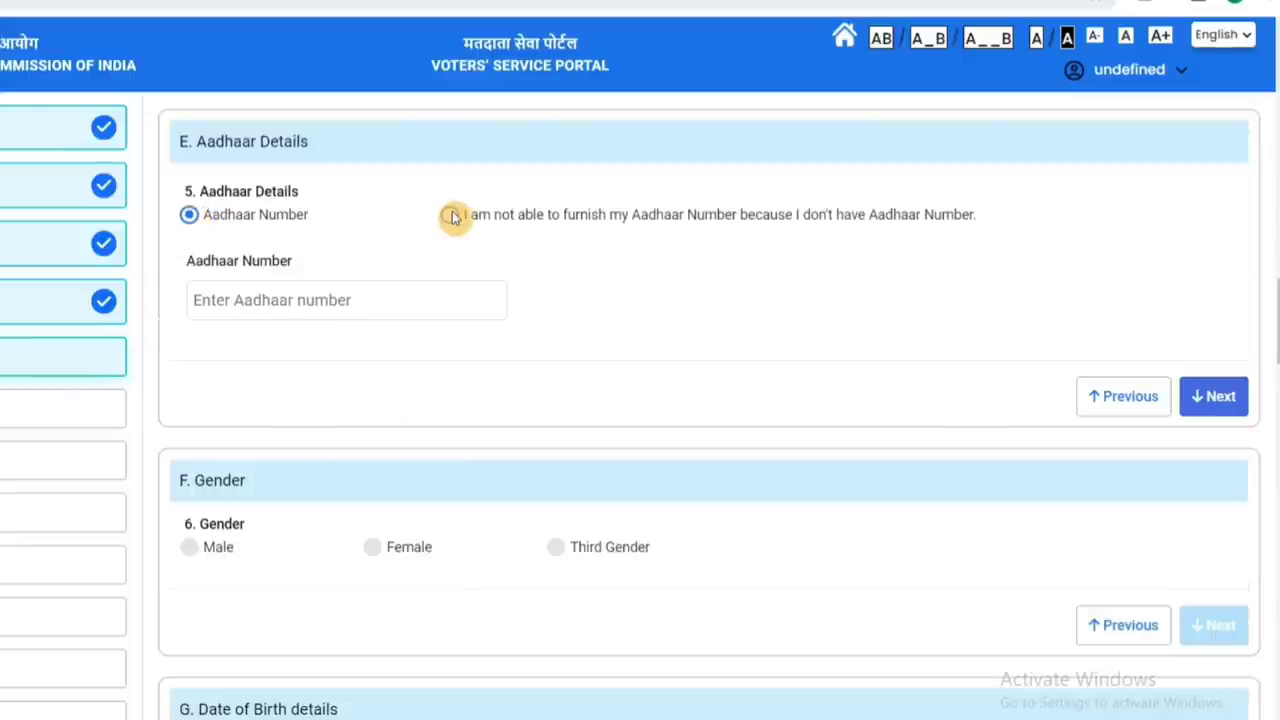
click(249, 304)
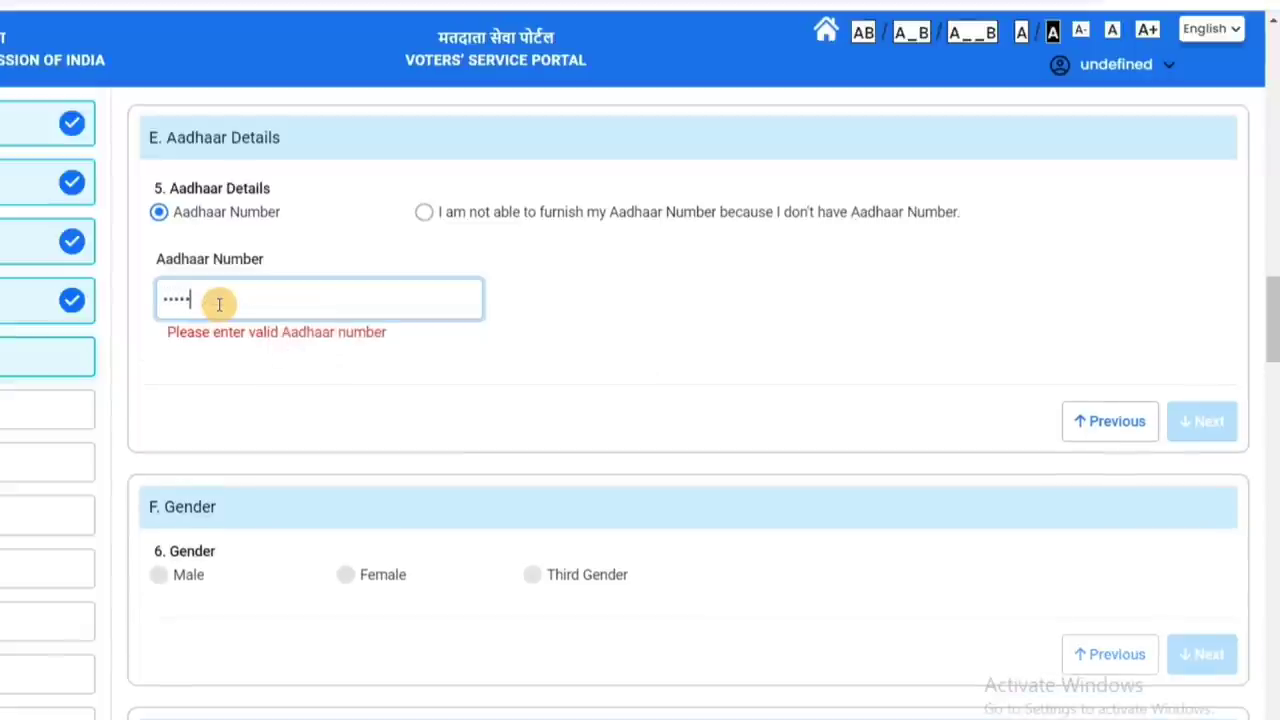
click(1220, 410)
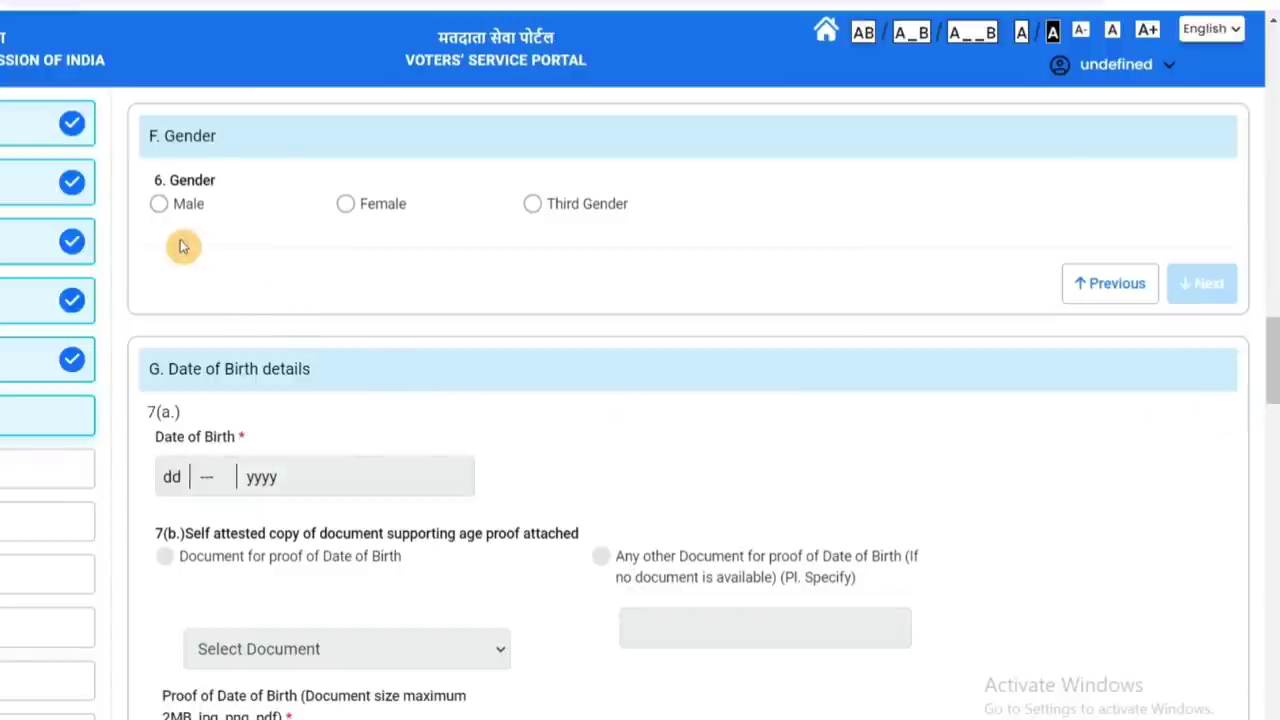
click(158, 206)
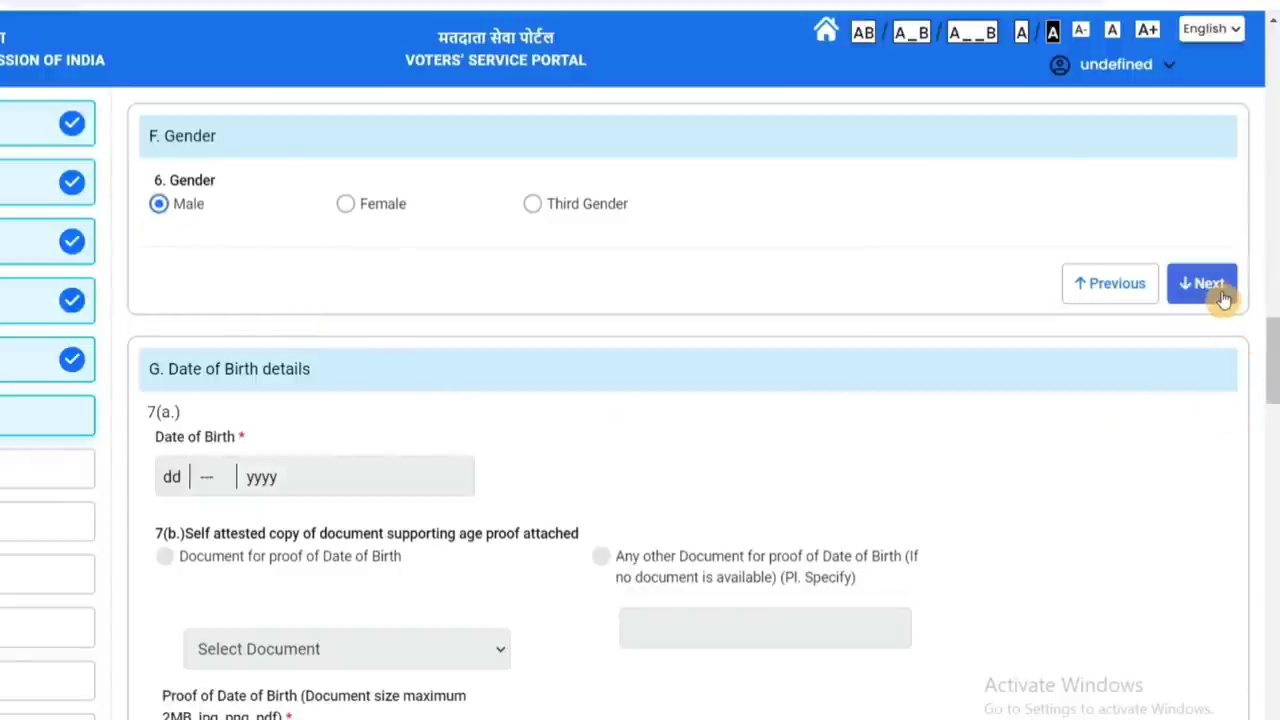
click(1222, 290)
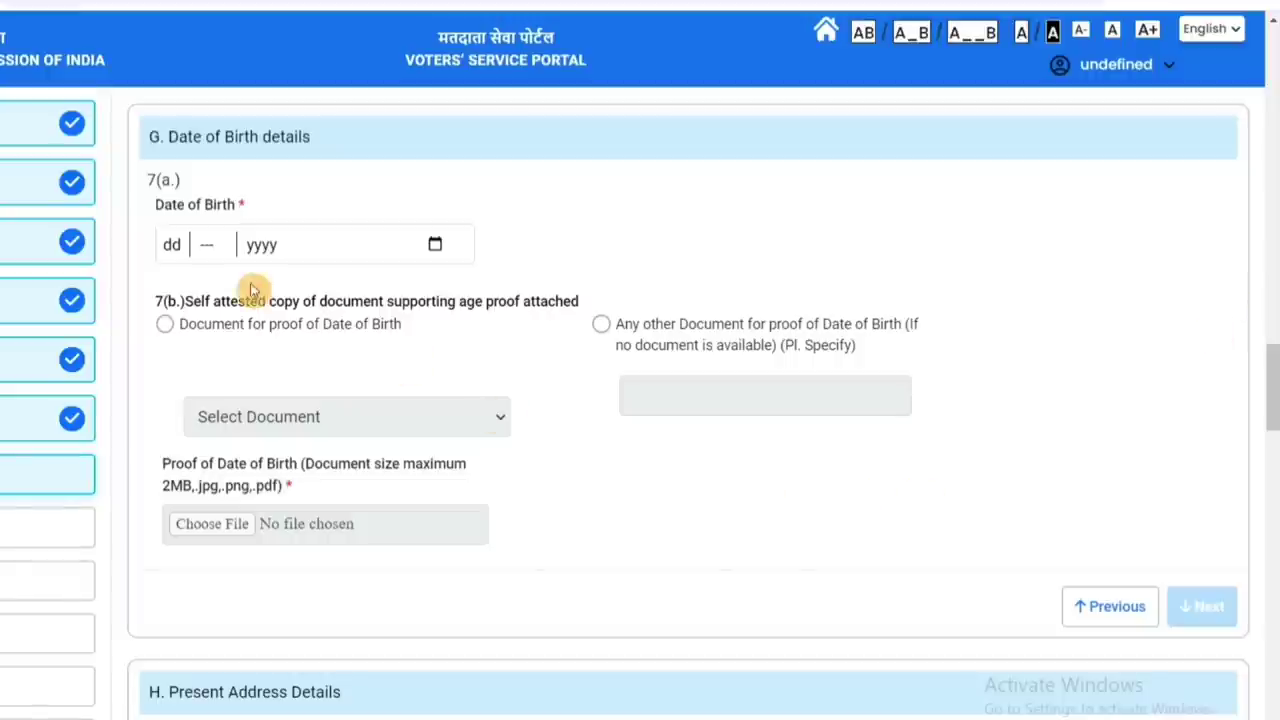
Enter the date of birth, correcting one digit, and check it on the calendar
click(168, 244)
text(01011990)
click(168, 244)
text(2)
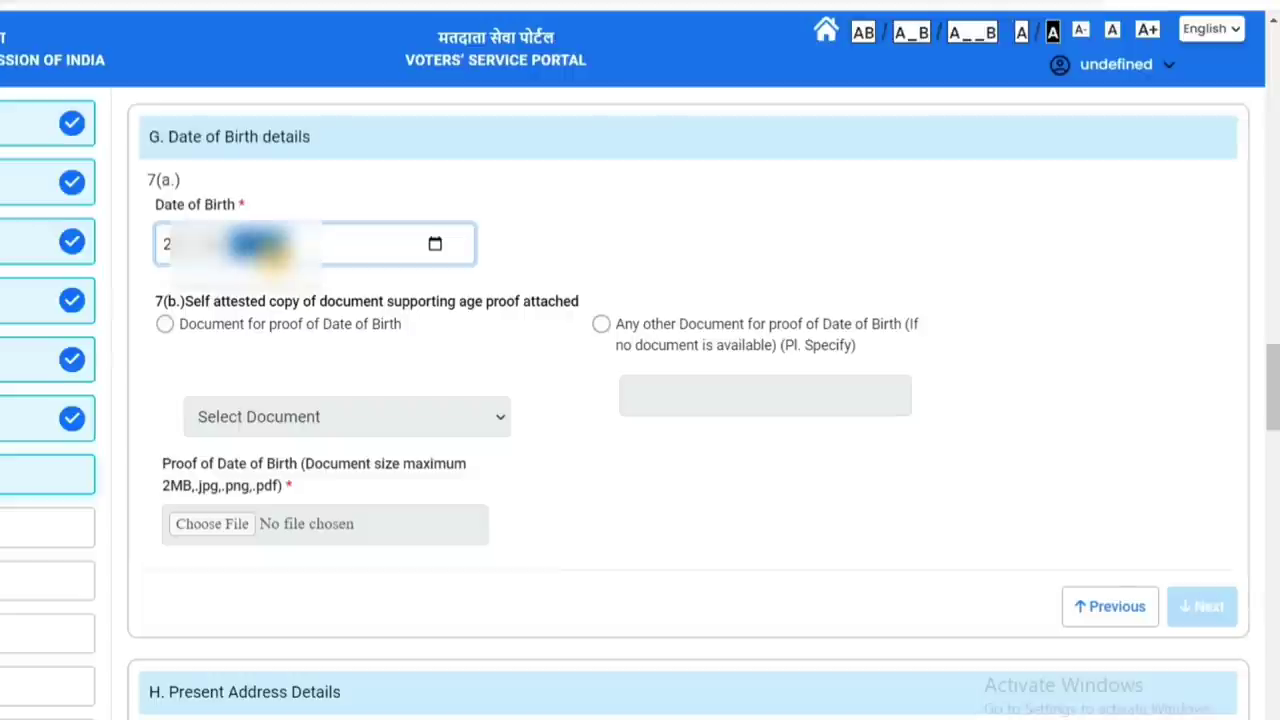
click(352, 297)
click(435, 246)
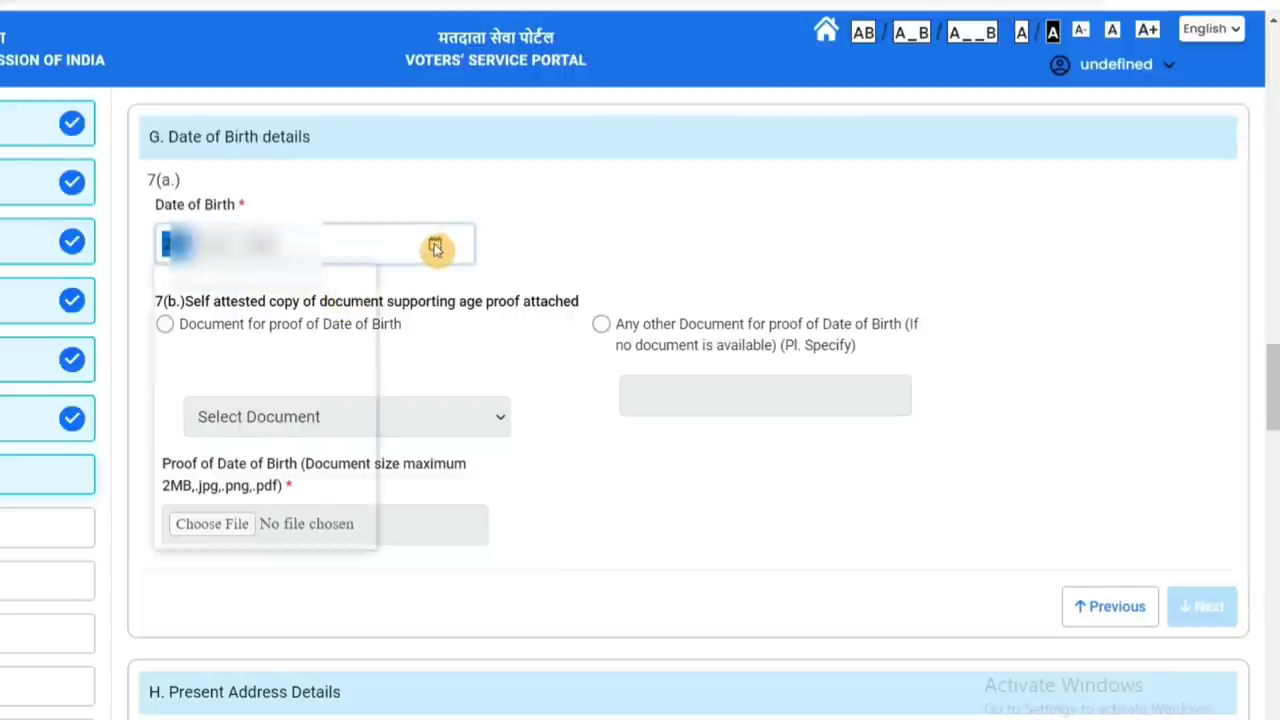
click(435, 246)
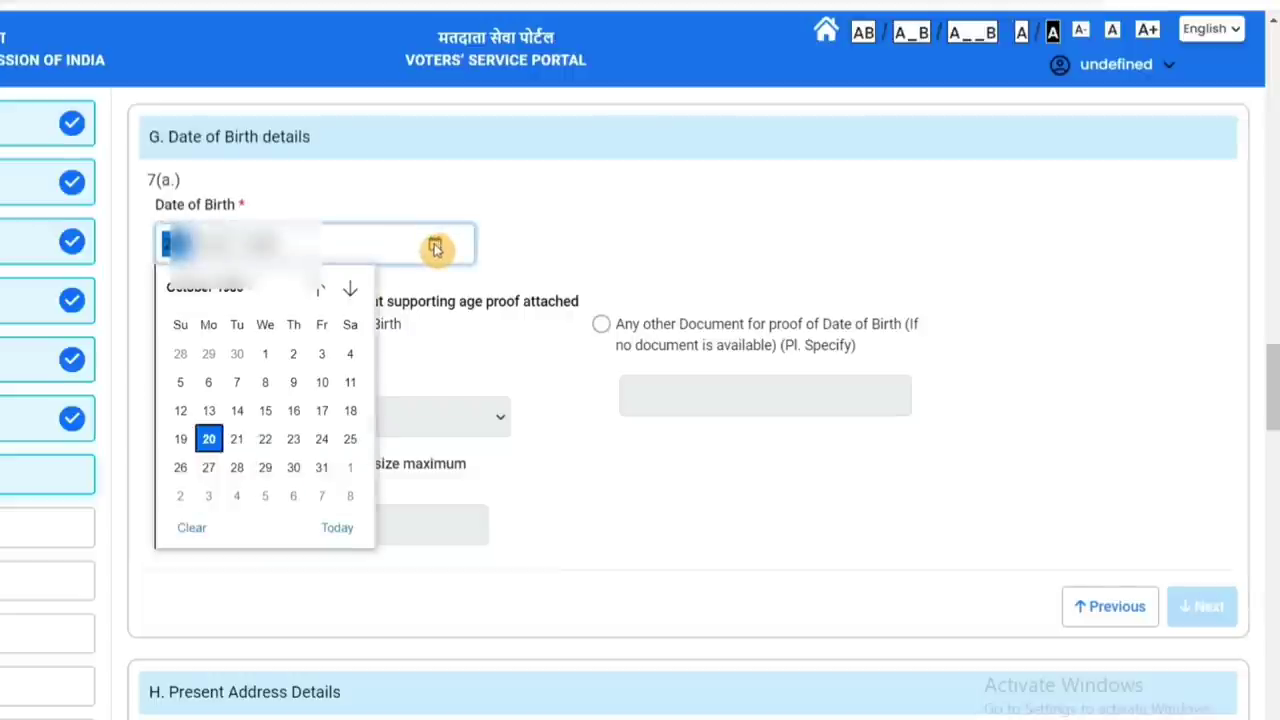
click(430, 248)
click(494, 357)
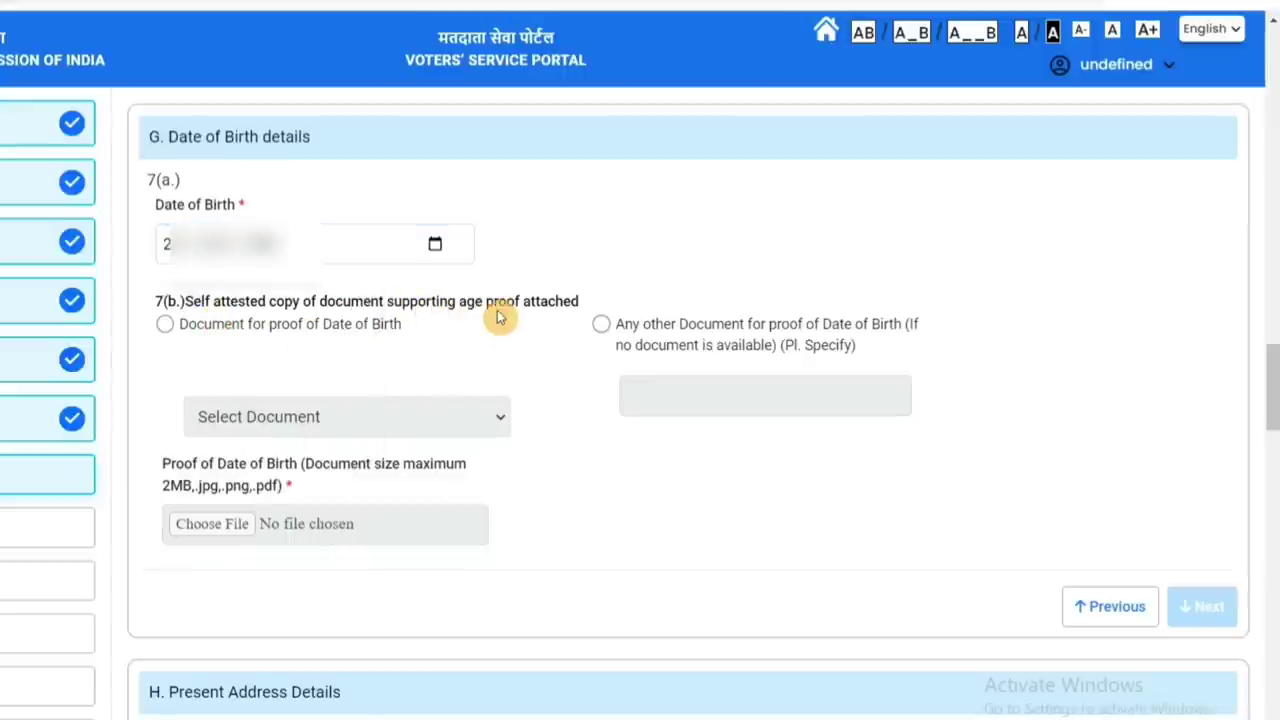
Attach an Aadhaar Card PDF as birth-date proof and continue to present address
click(165, 326)
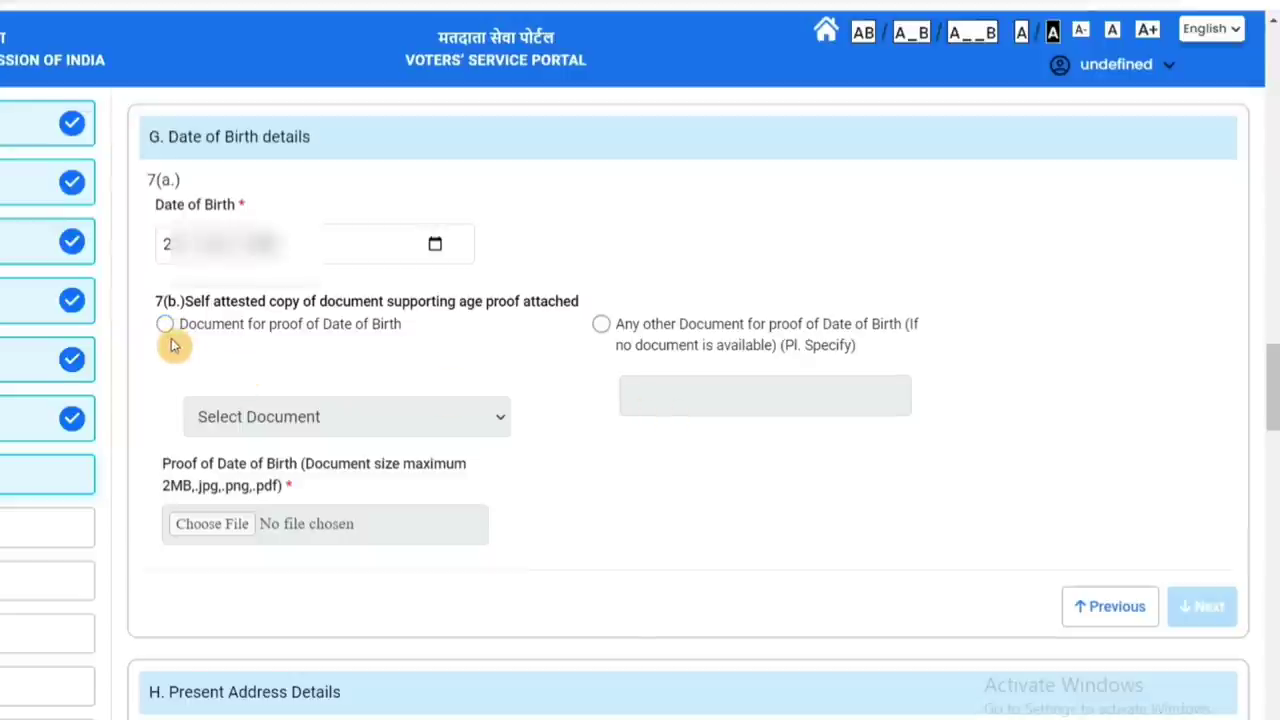
click(166, 325)
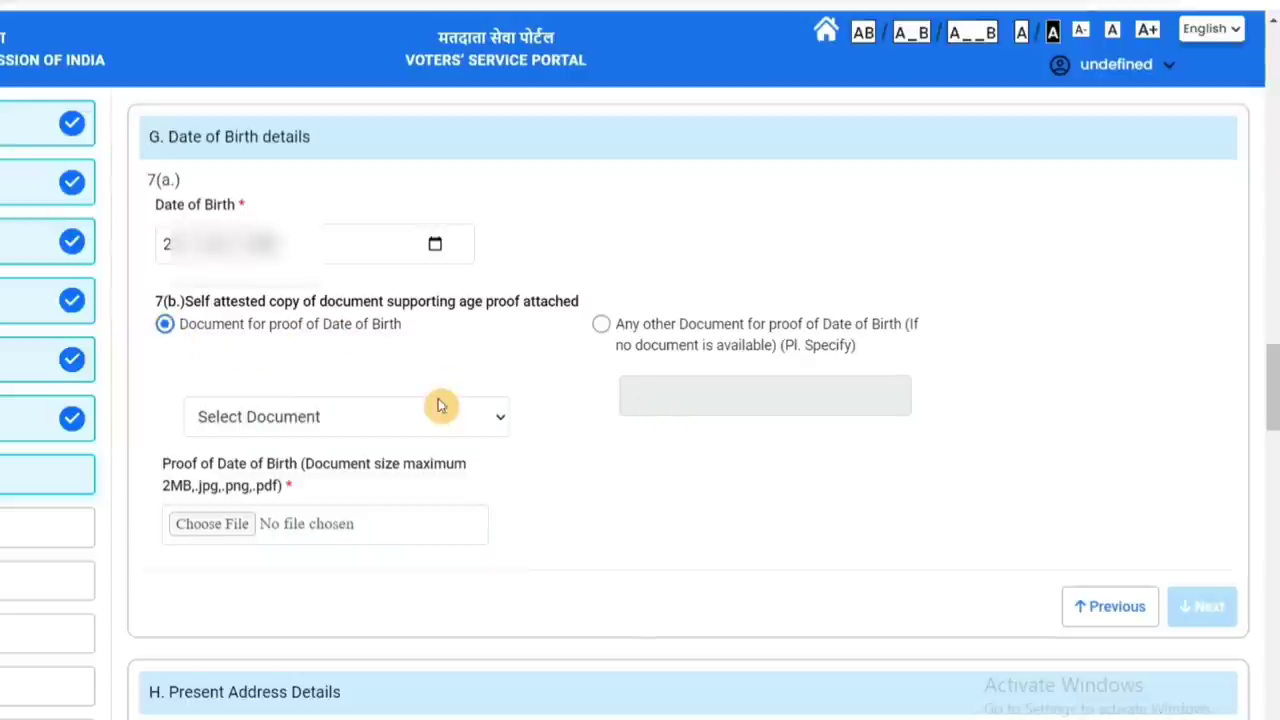
click(484, 418)
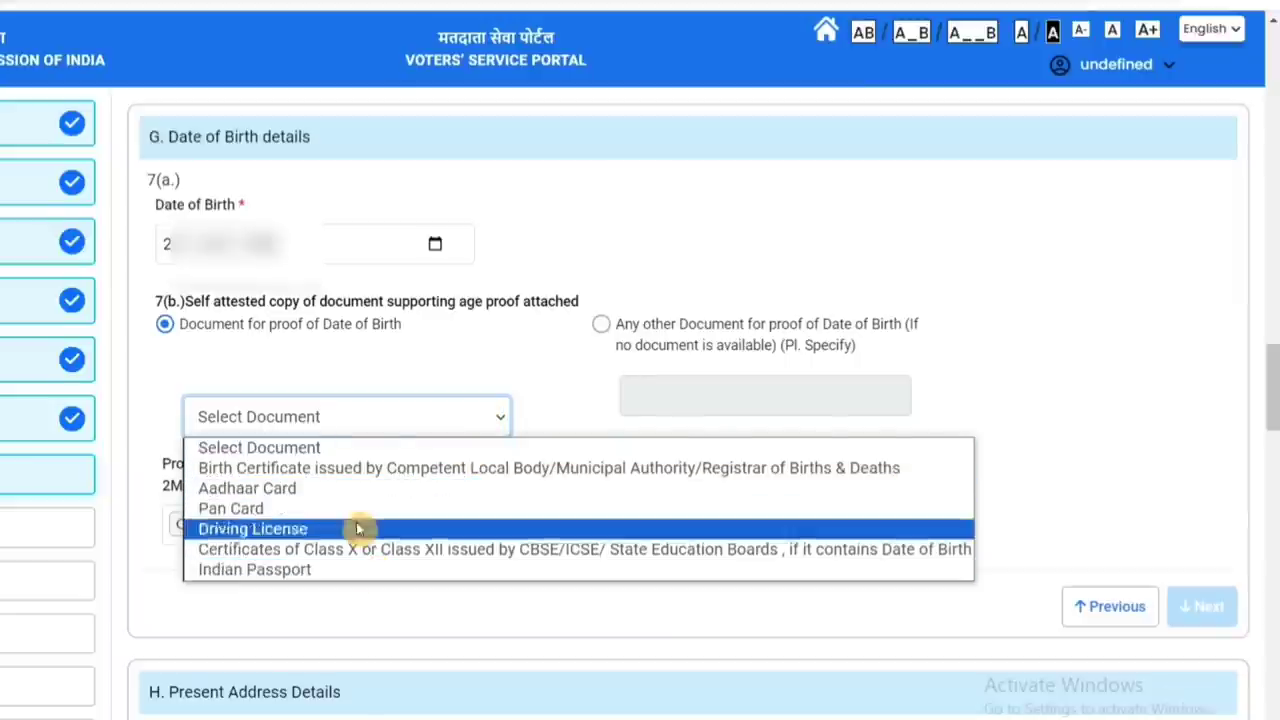
click(362, 492)
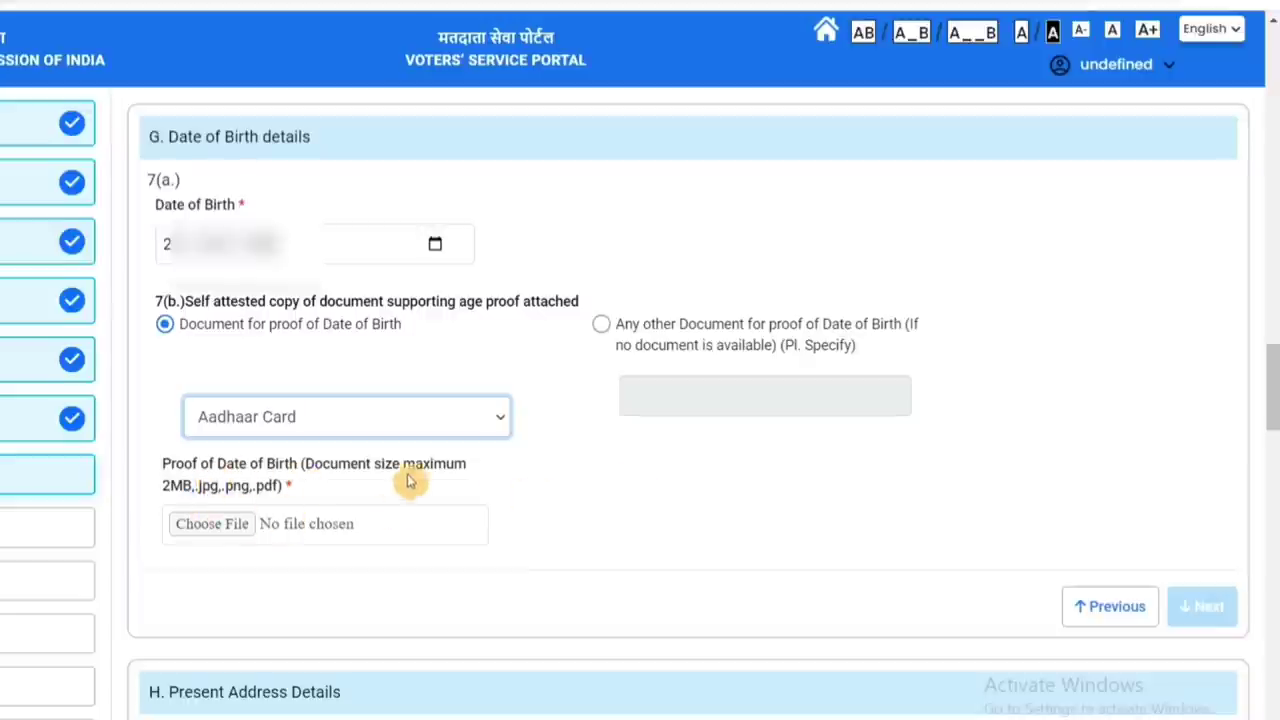
click(226, 533)
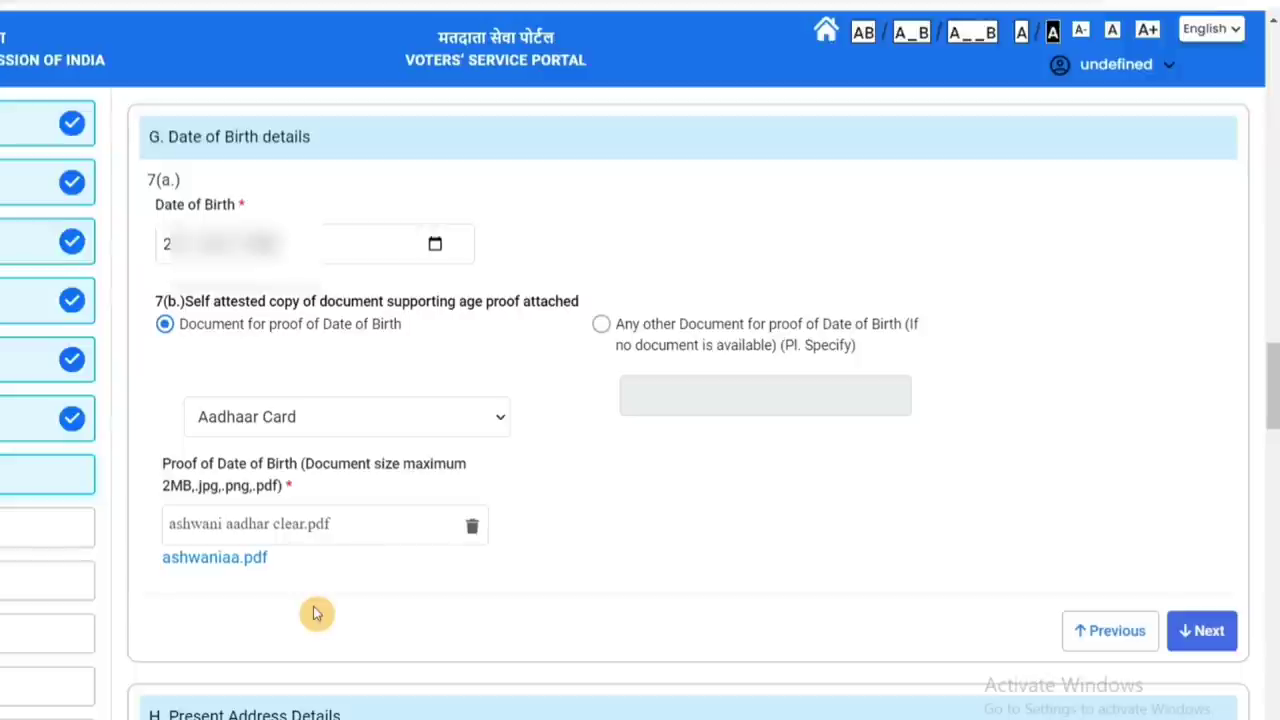
click(1203, 630)
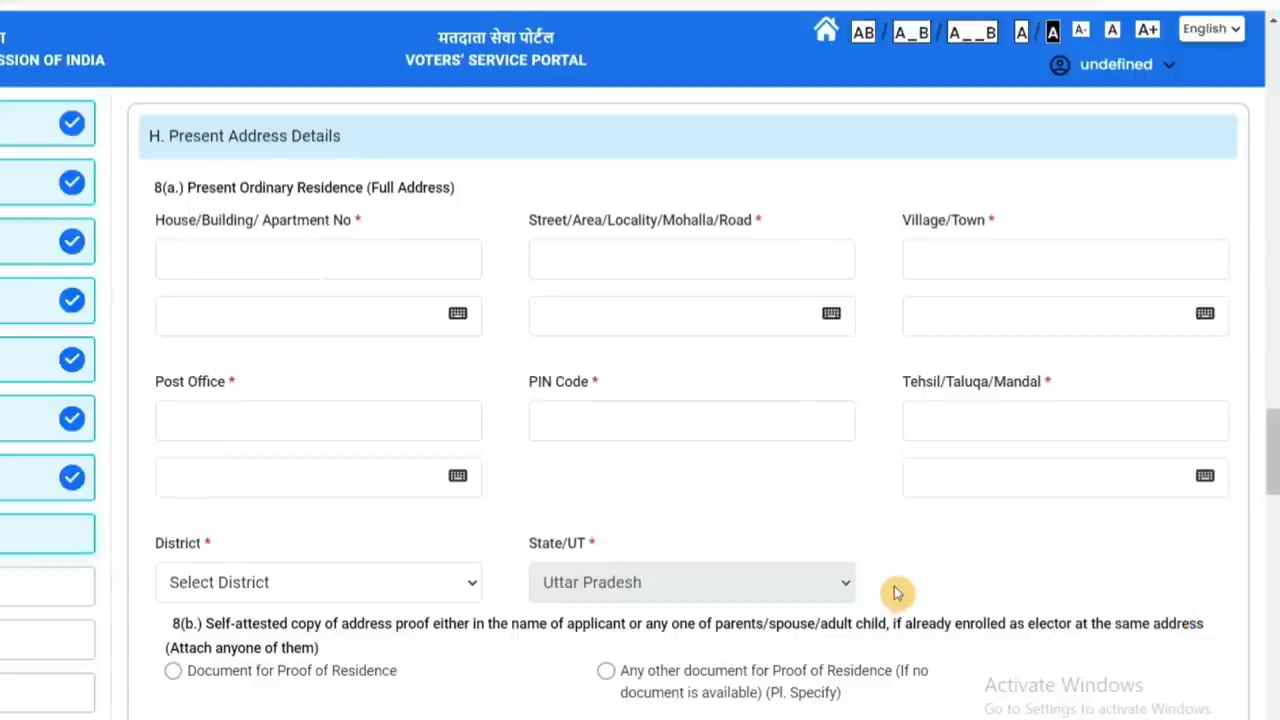
Select Aadhaar Card as residence proof, upload its PDF, and advance to the disability section
click(343, 263)
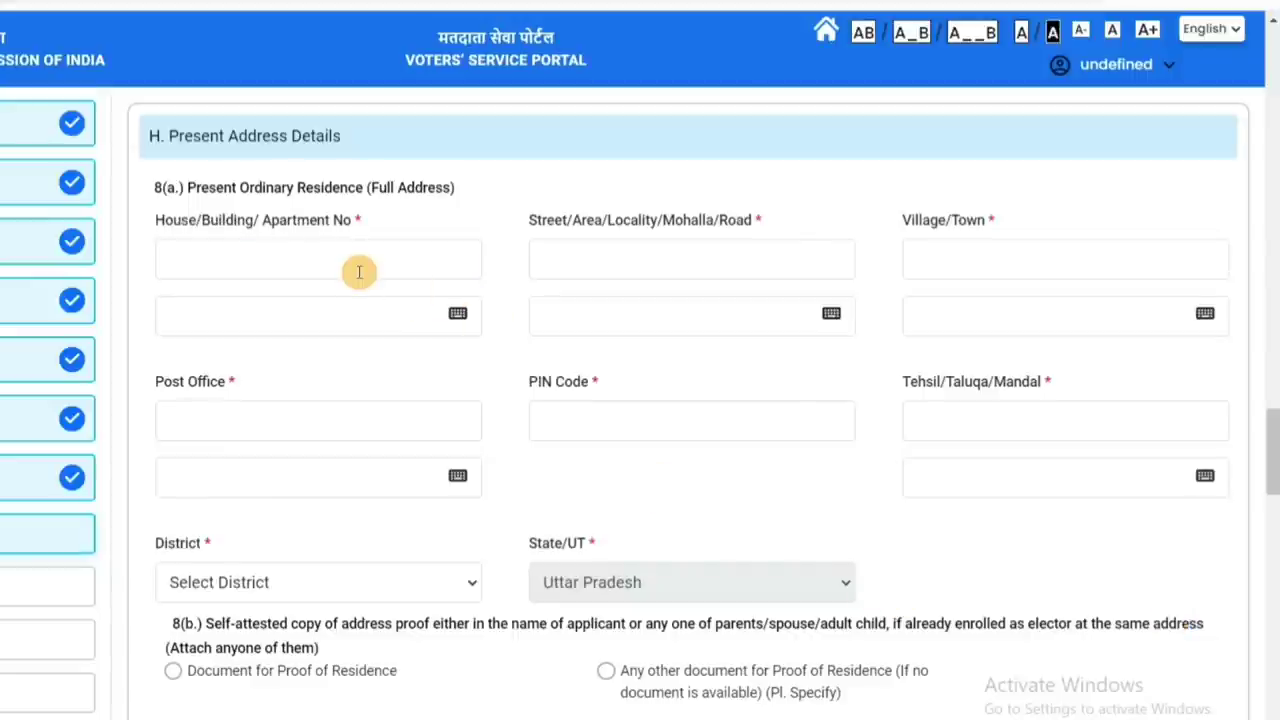
click(346, 263)
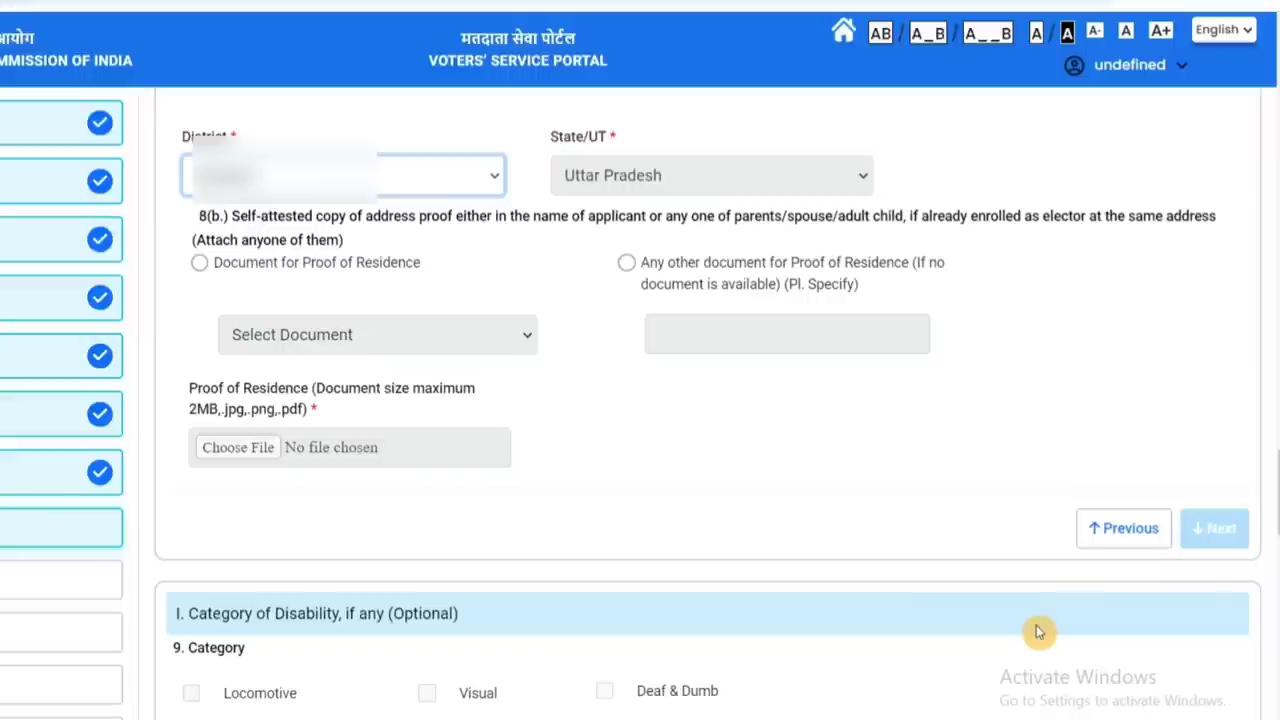
click(200, 264)
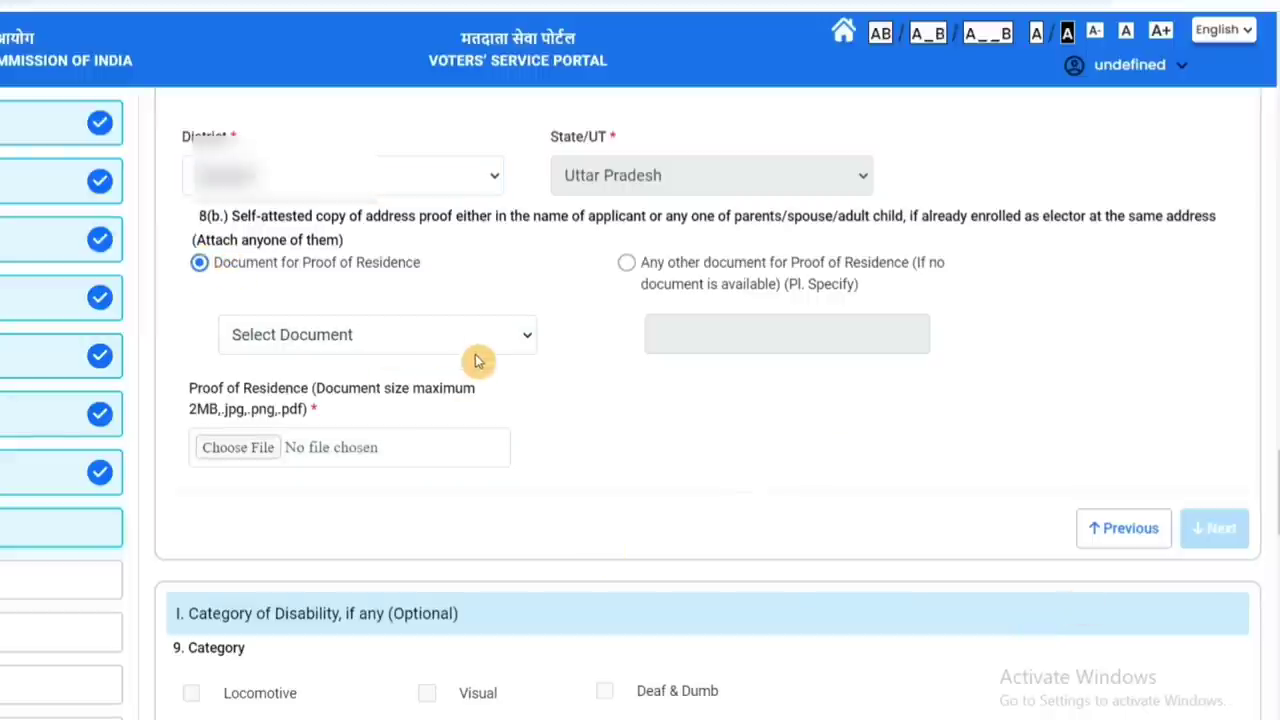
click(500, 338)
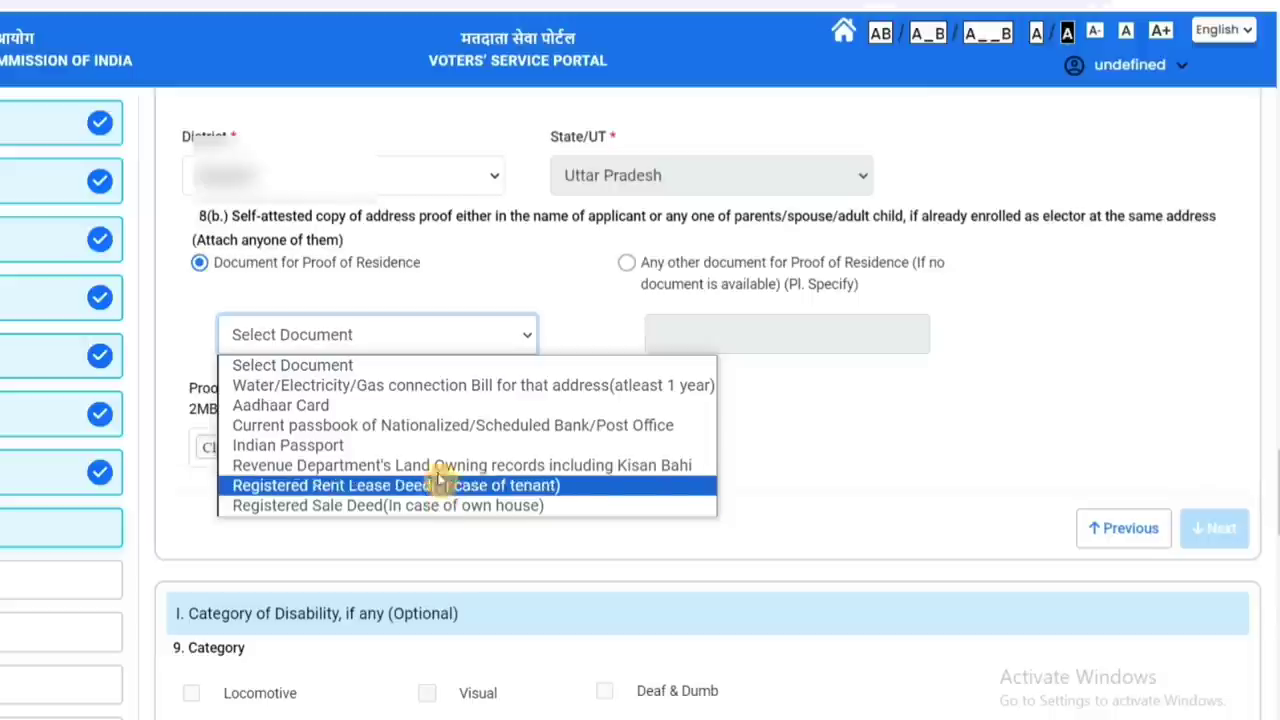
click(443, 405)
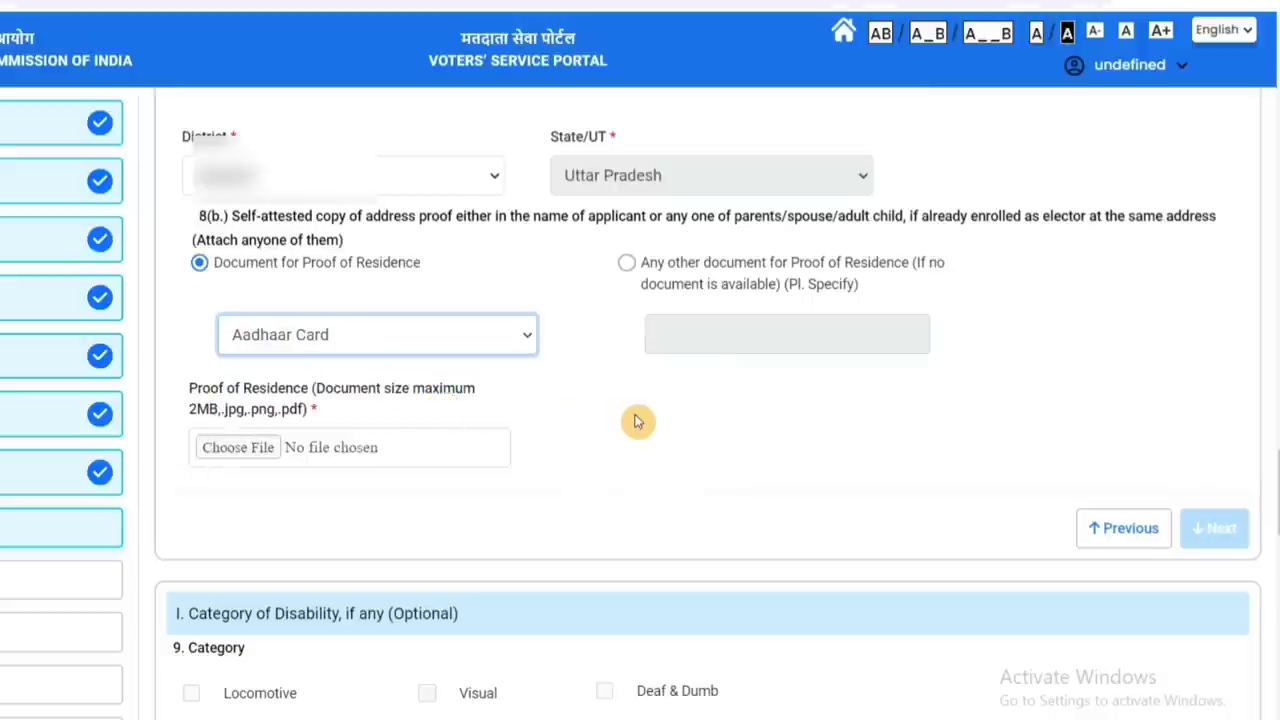
click(240, 447)
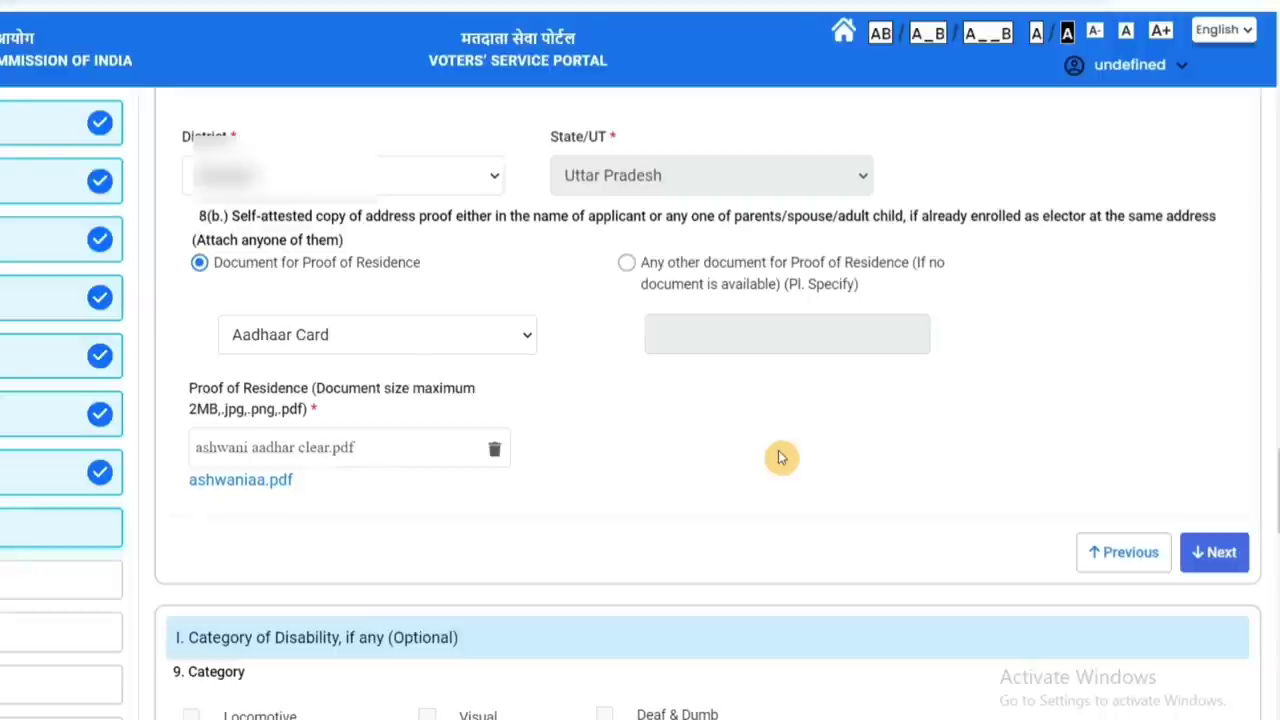
click(1228, 556)
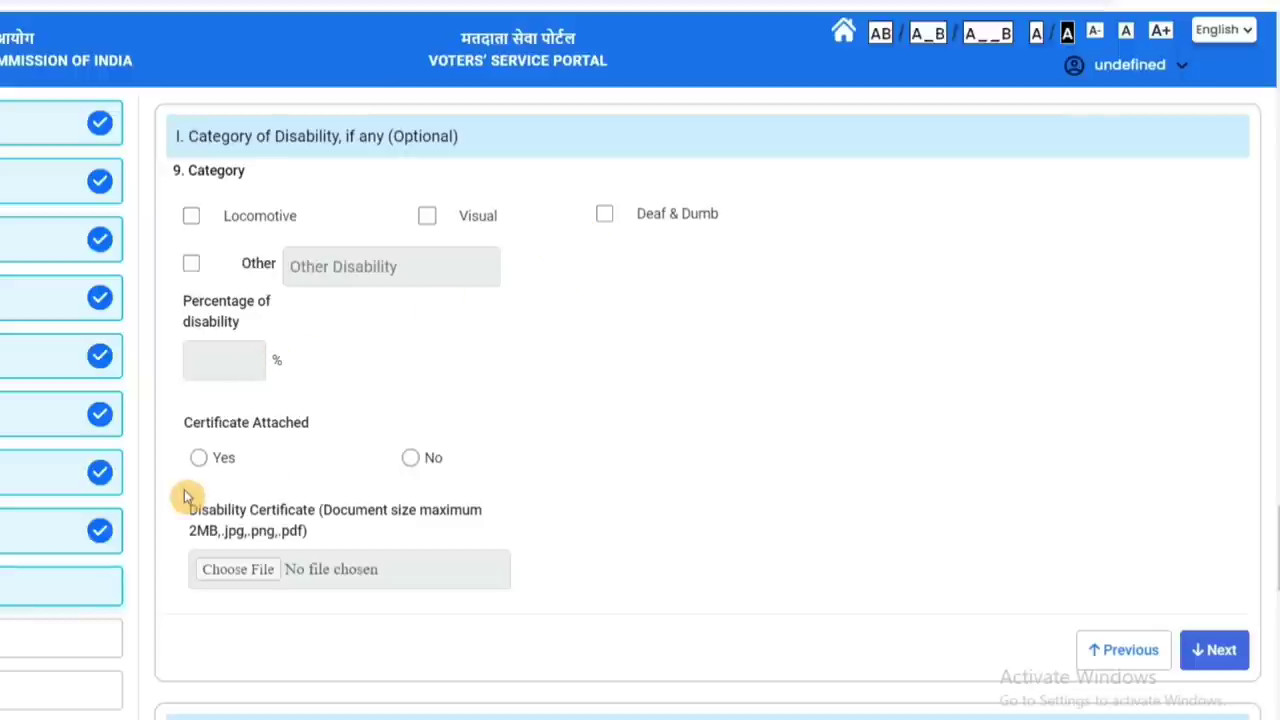
Skip disability, enter a family member's name with relationship Wife, and continue to Declaration
click(1208, 658)
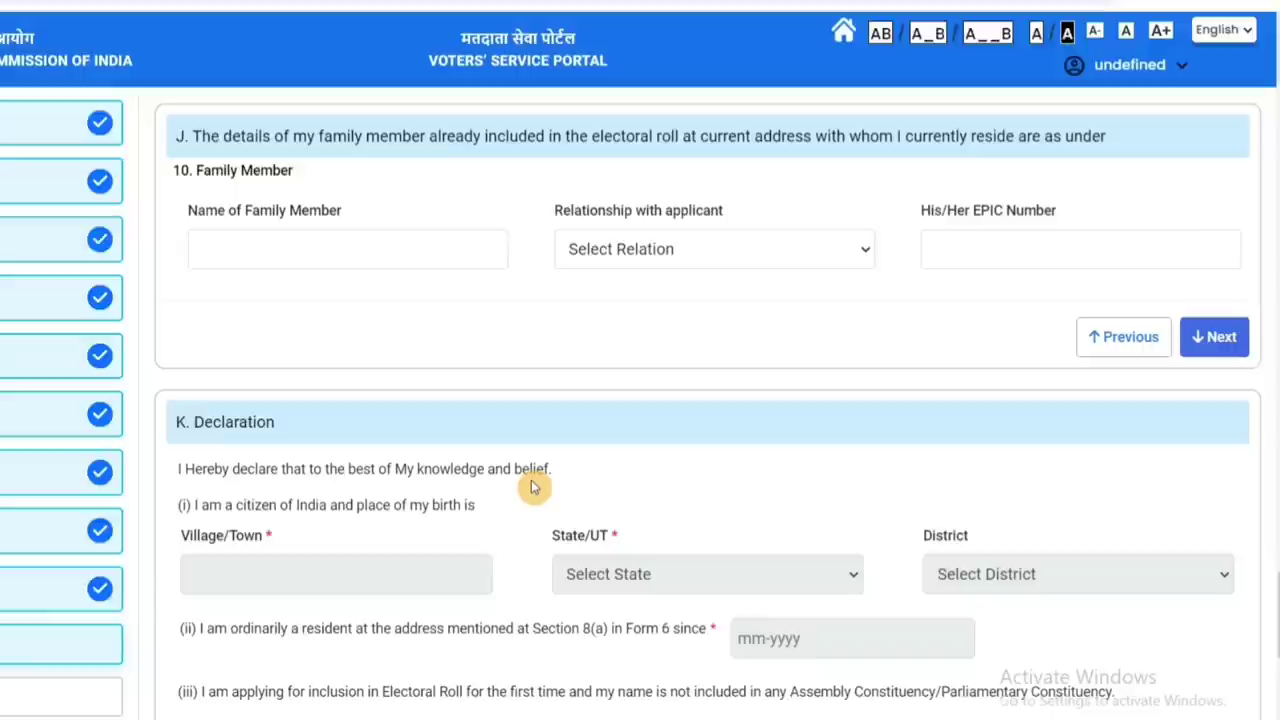
click(318, 244)
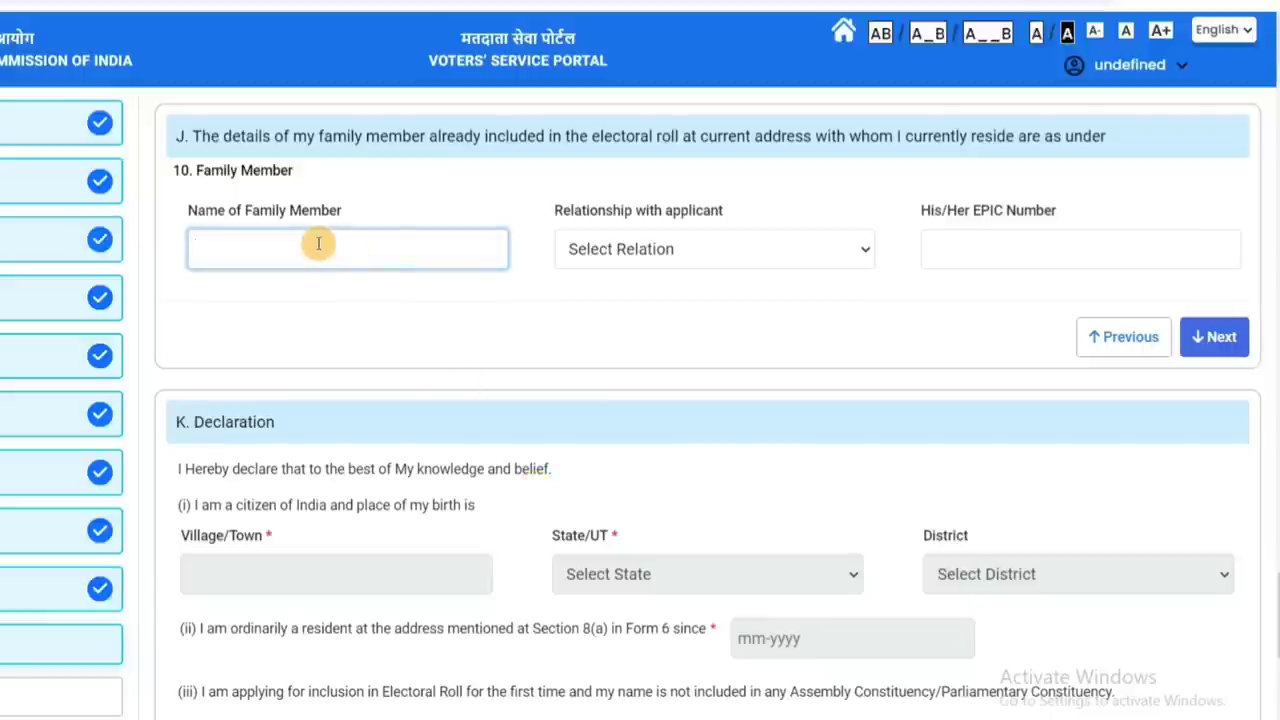
text(Ram)
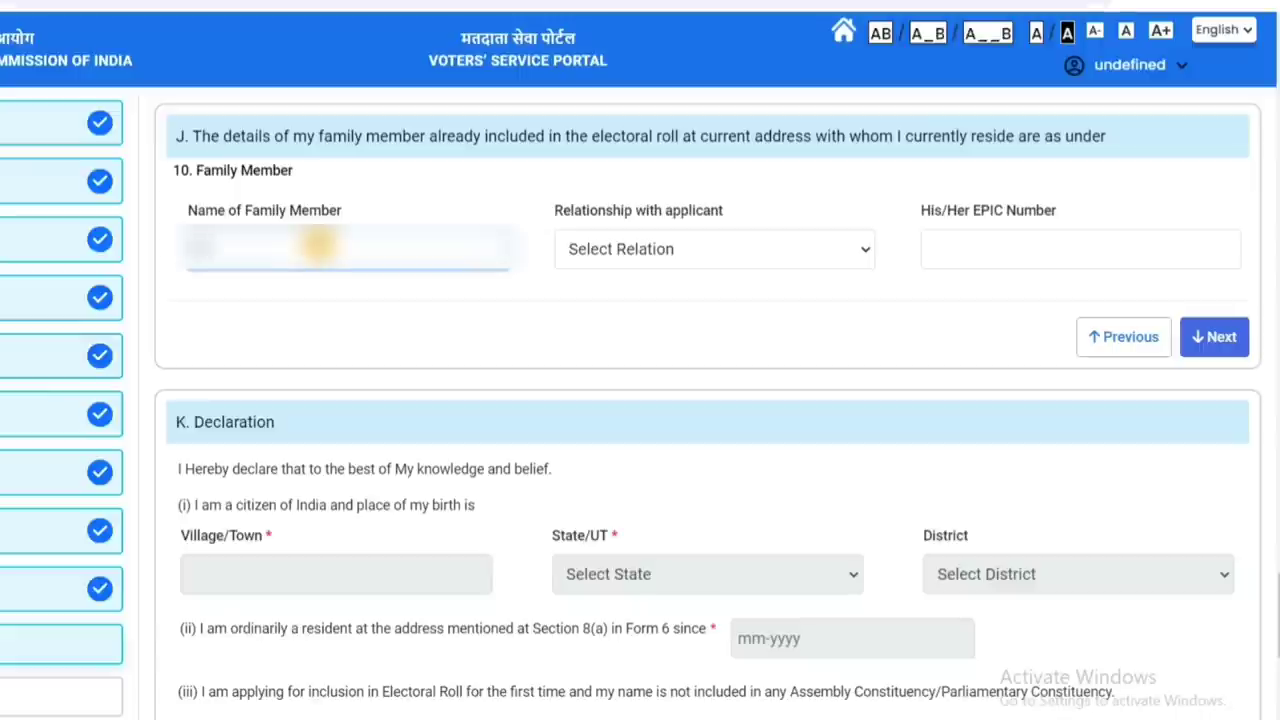
click(695, 252)
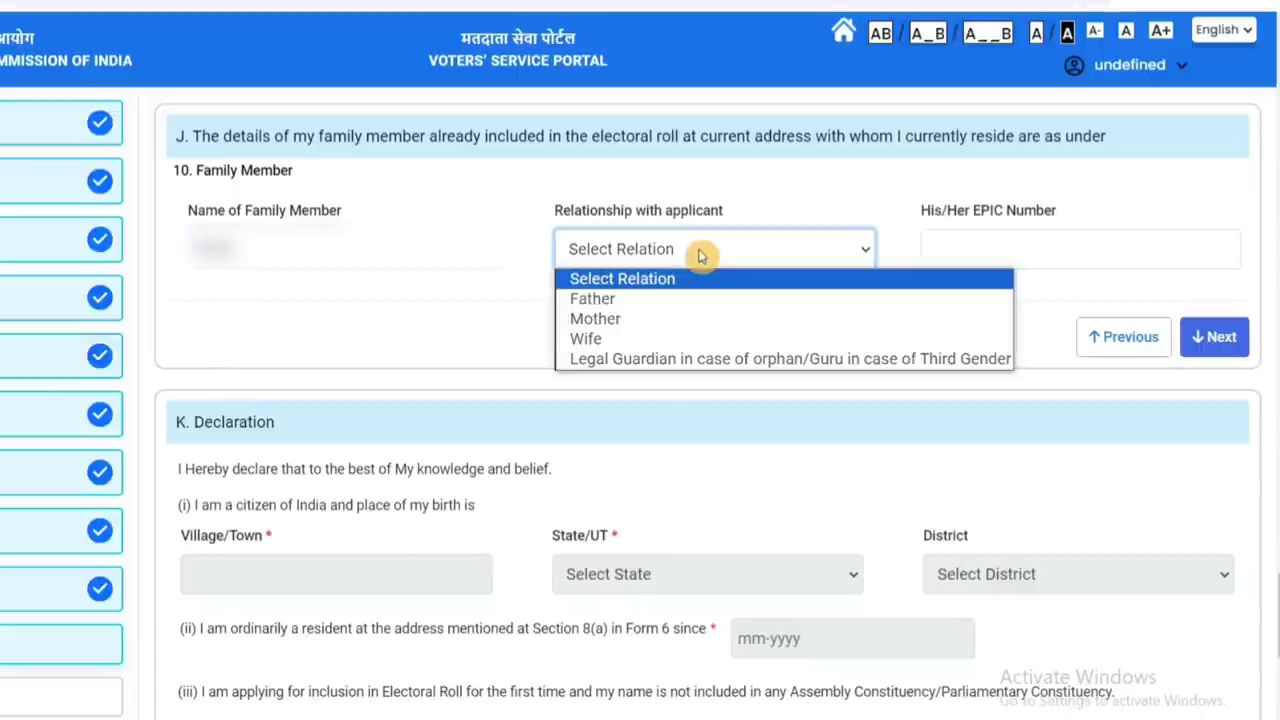
click(674, 340)
click(978, 254)
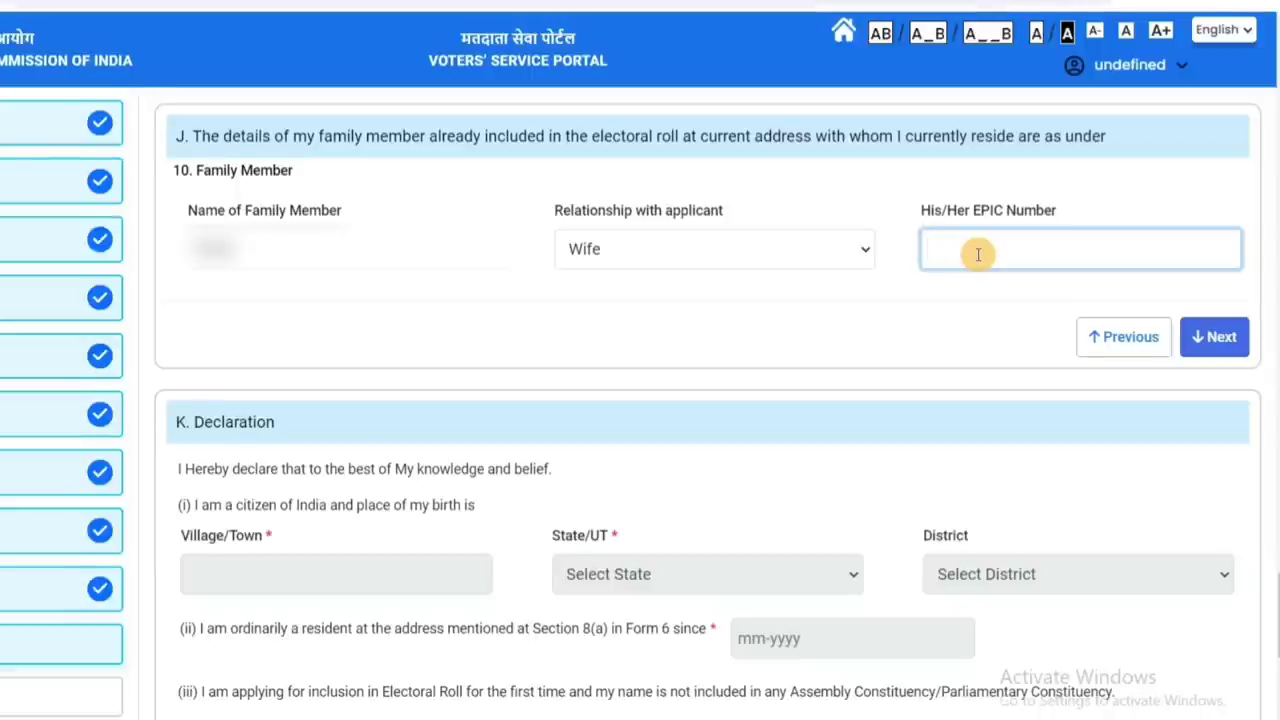
click(1197, 348)
click(1193, 330)
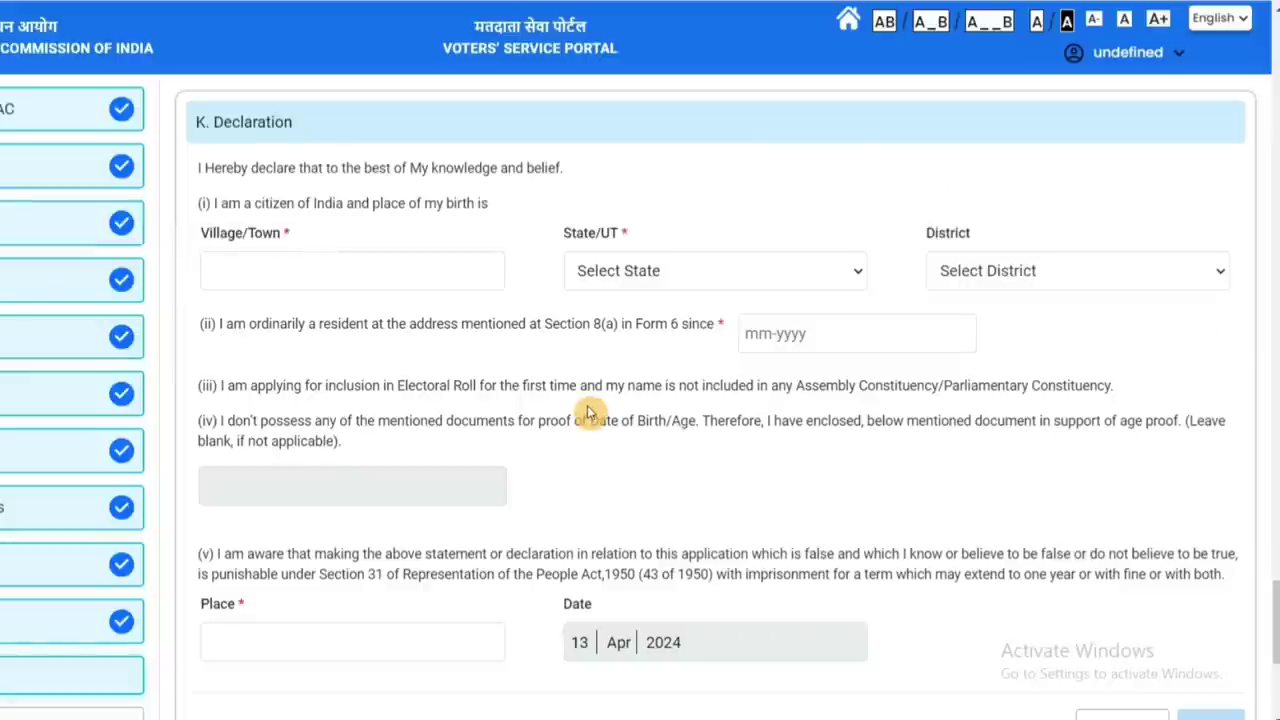
Enter the birthplace village or town, then choose Uttar Pradesh and its district
click(343, 272)
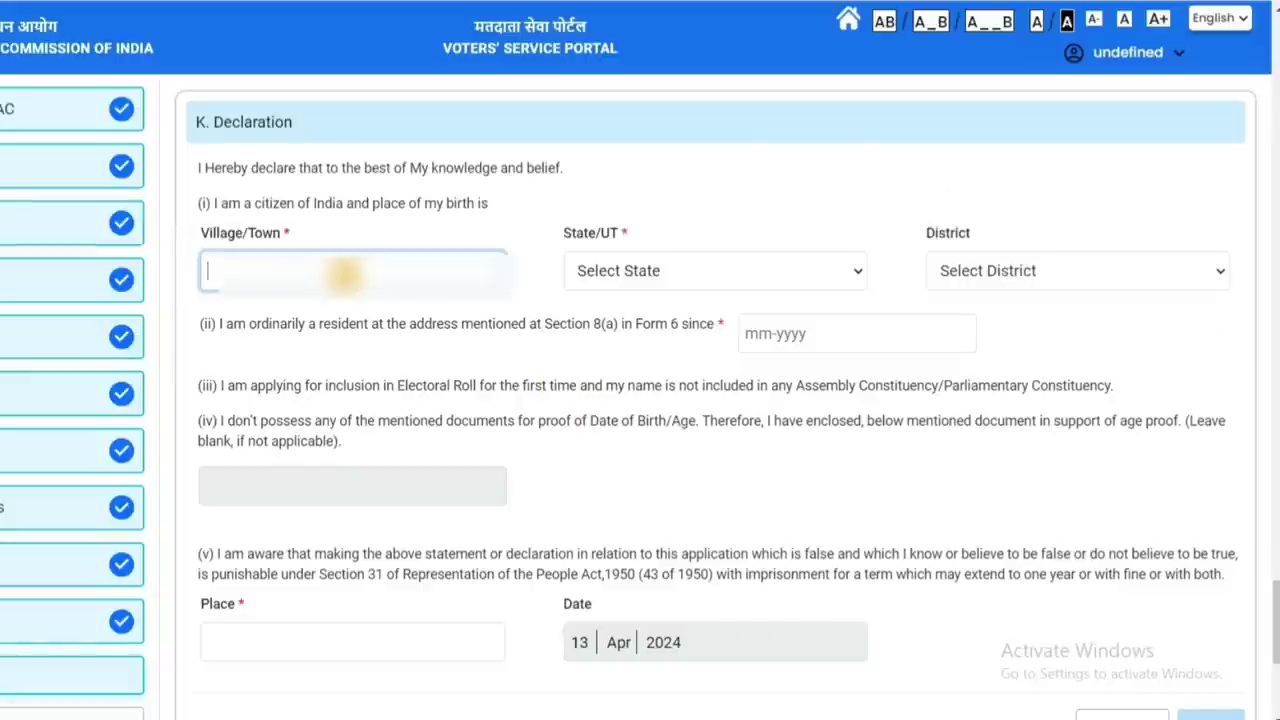
text(B)
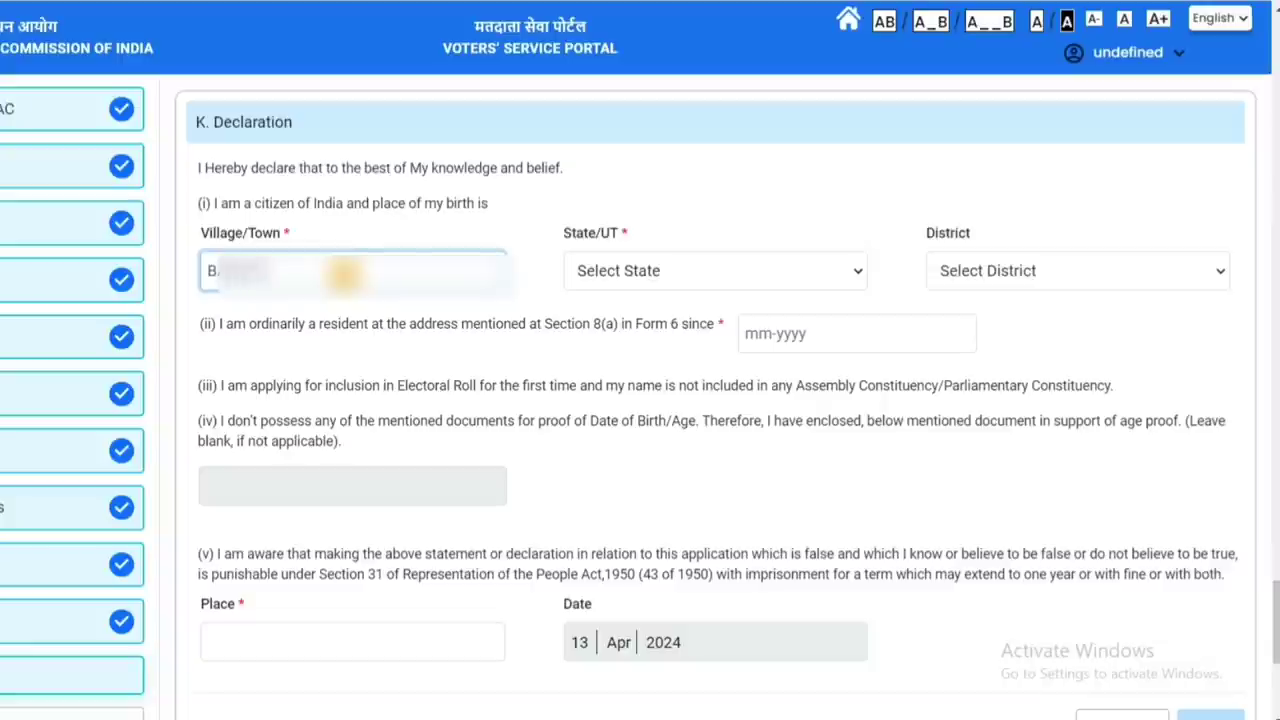
click(566, 271)
key(u)
click(1017, 272)
key(b)
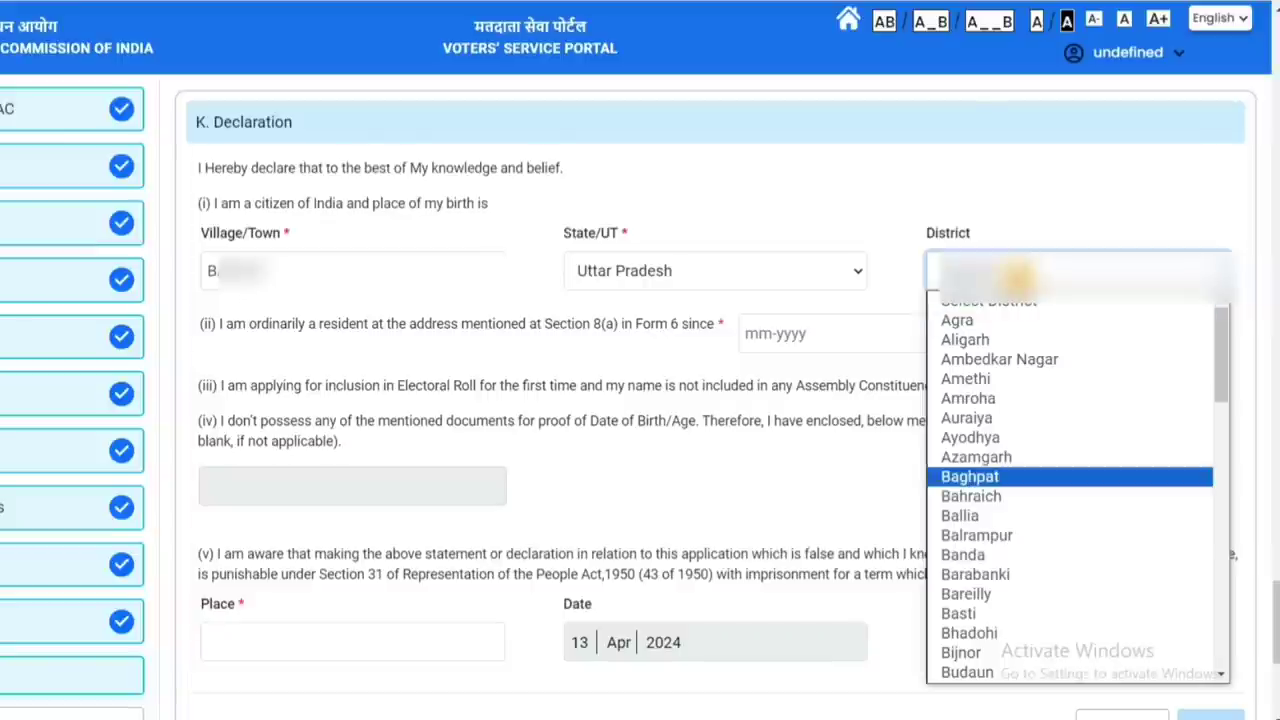
click(1000, 476)
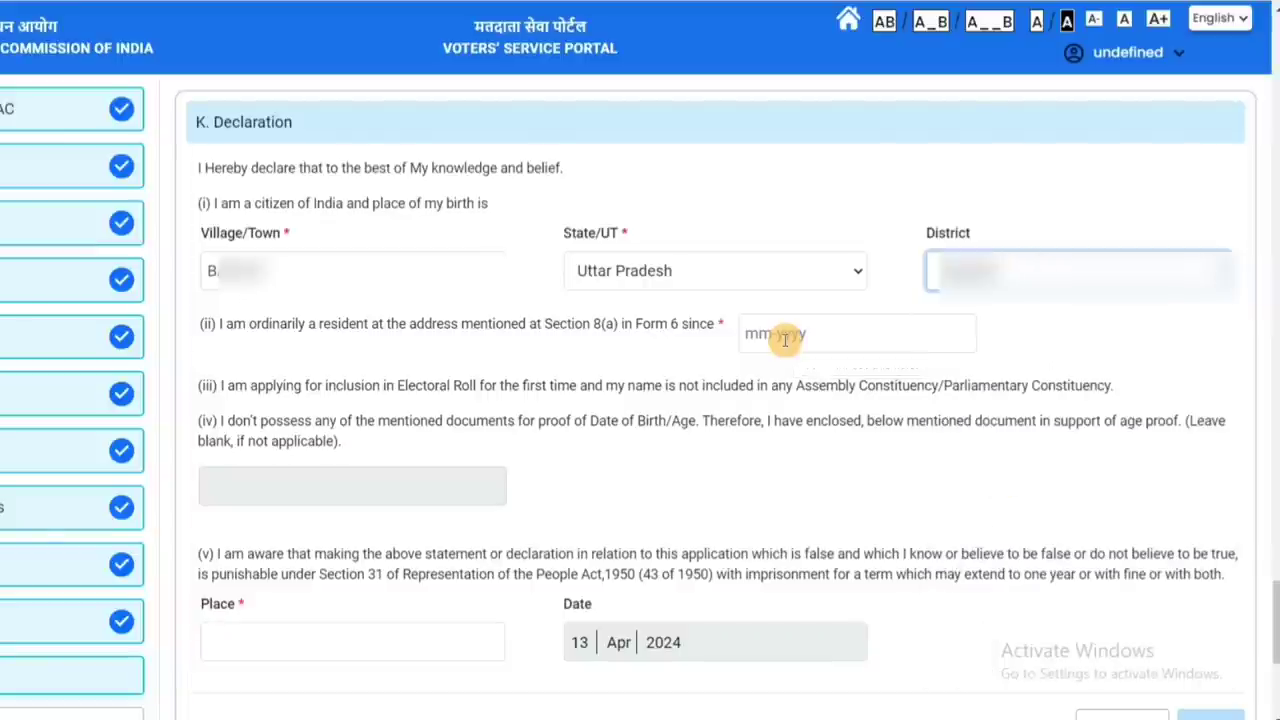
Set residence since October 1986 and enter Bareilly as the place
click(785, 339)
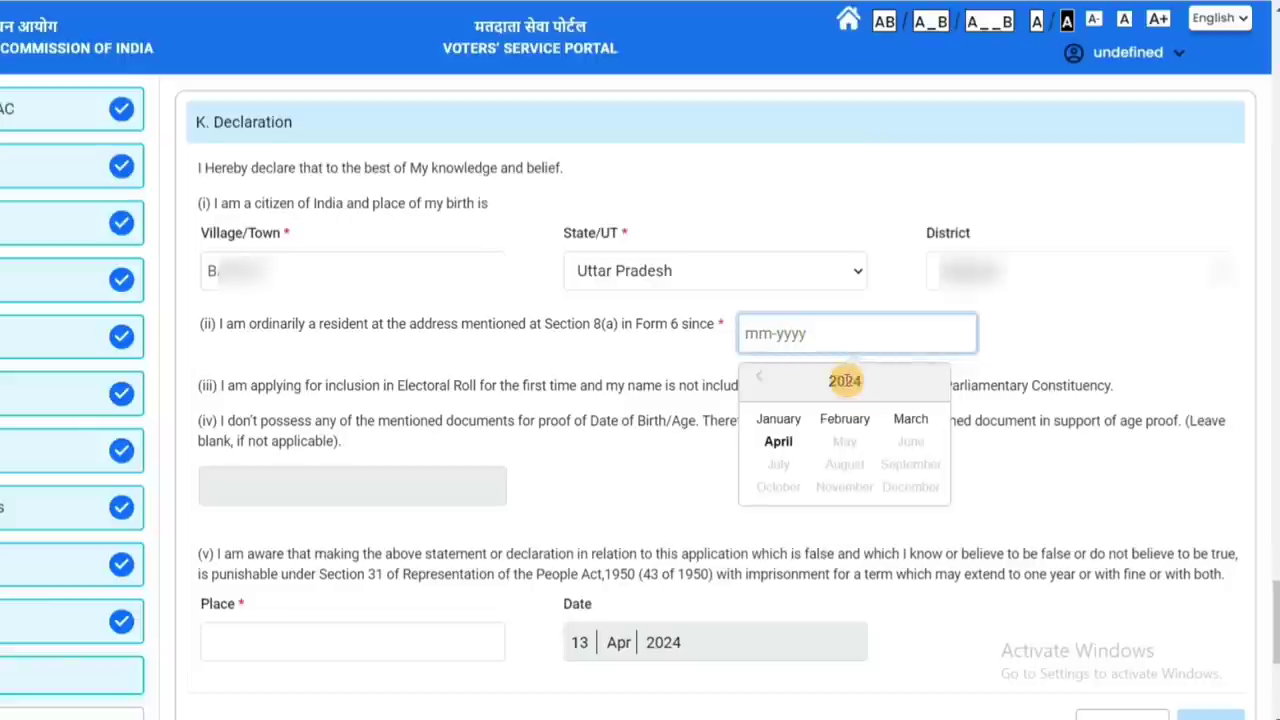
click(760, 385)
triple_click(760, 385)
triple_click(760, 385)
triple_click(760, 385)
double_click(760, 385)
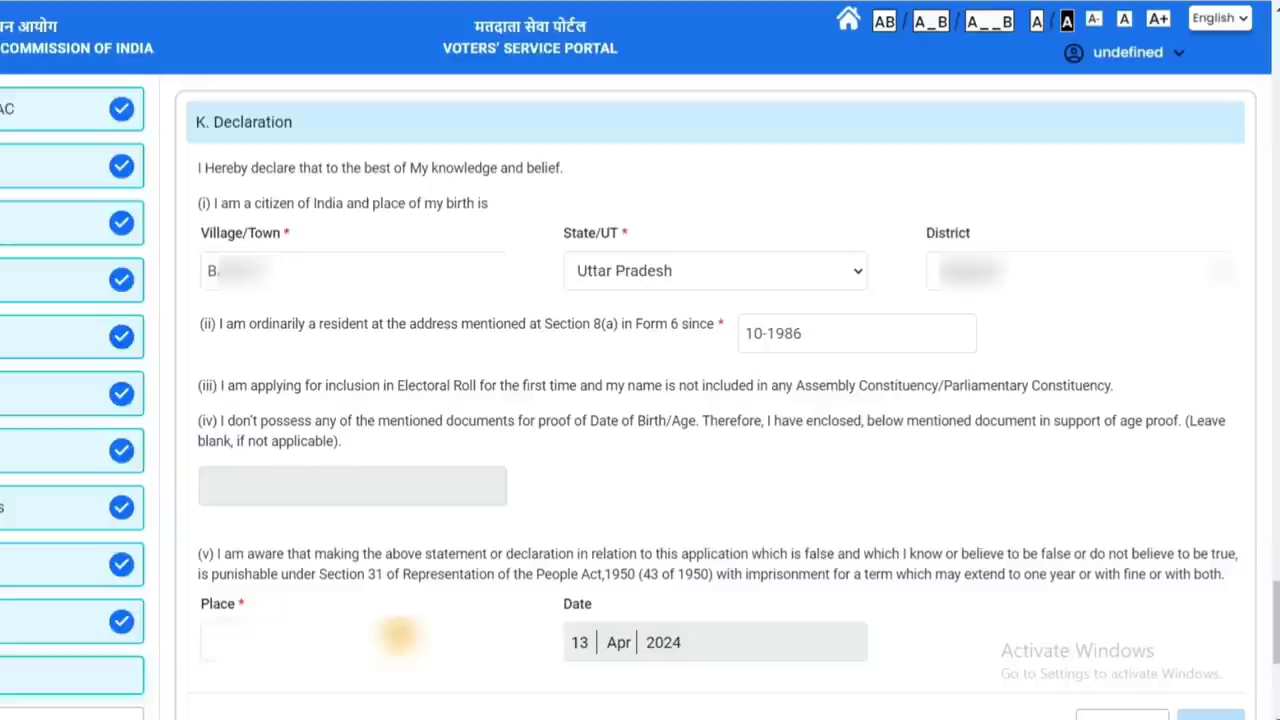
click(398, 635)
text(Bareilly)
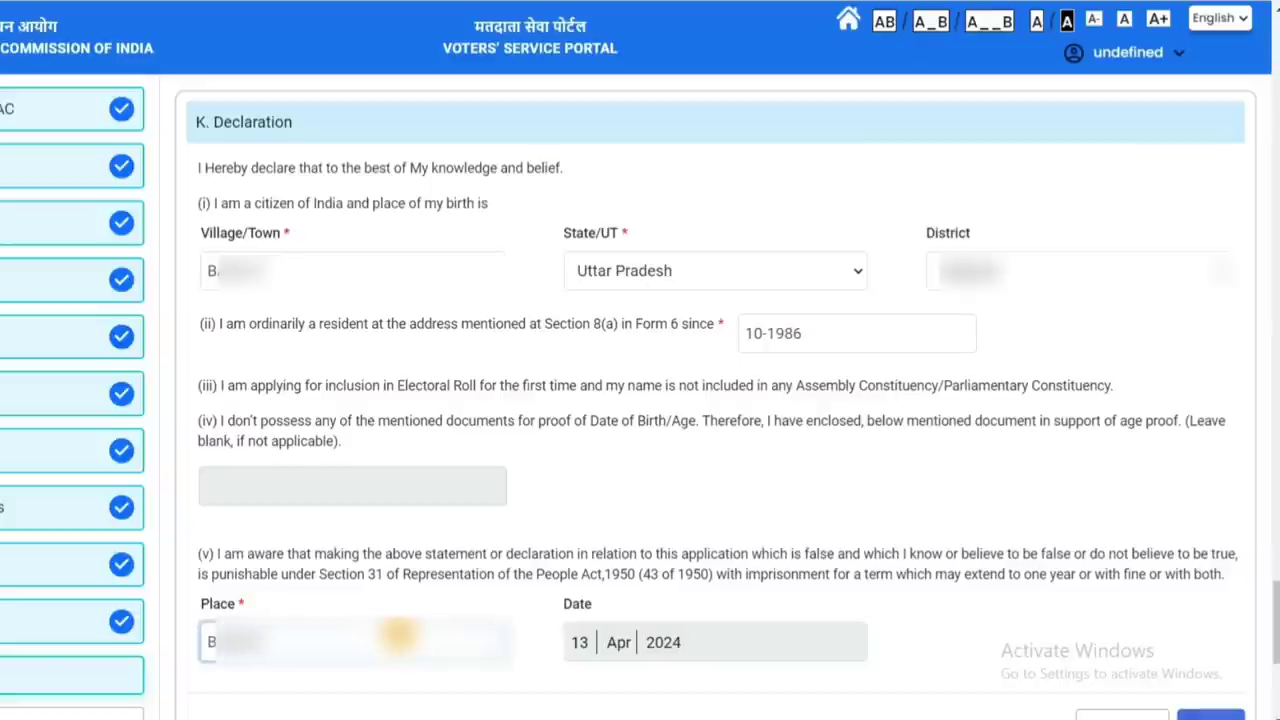
scroll(1186, 471, down, 4)
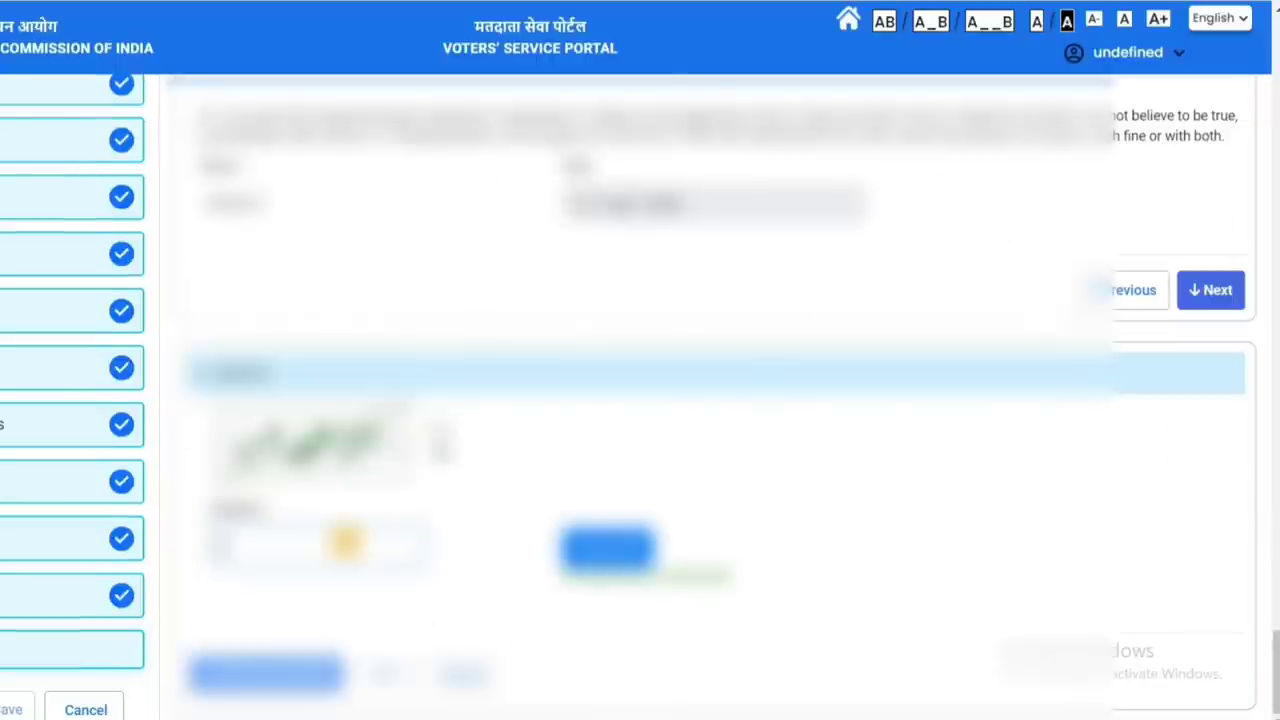
Type the captcha text shown on the form, fixing one mistyped character
click(343, 540)
text(c)
key(BackSpace)
text(csap3v)
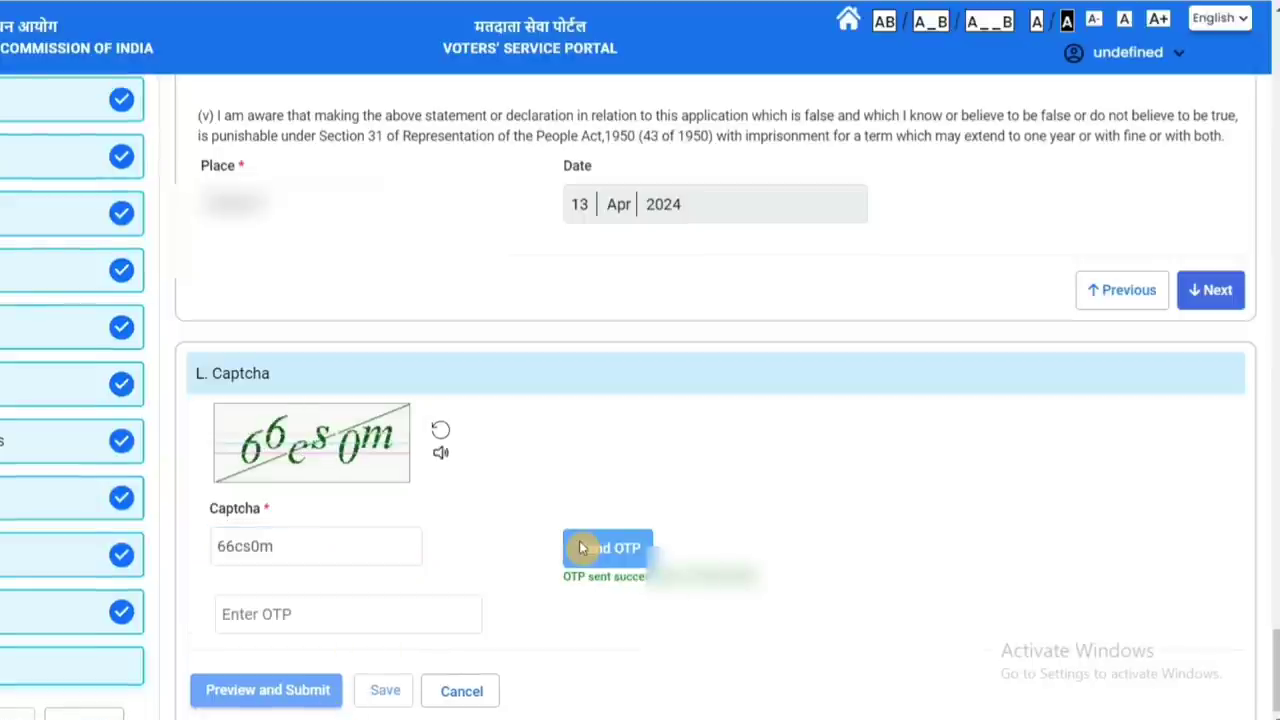
Fill in the received OTP and open the application preview
scroll(581, 548, down, 1)
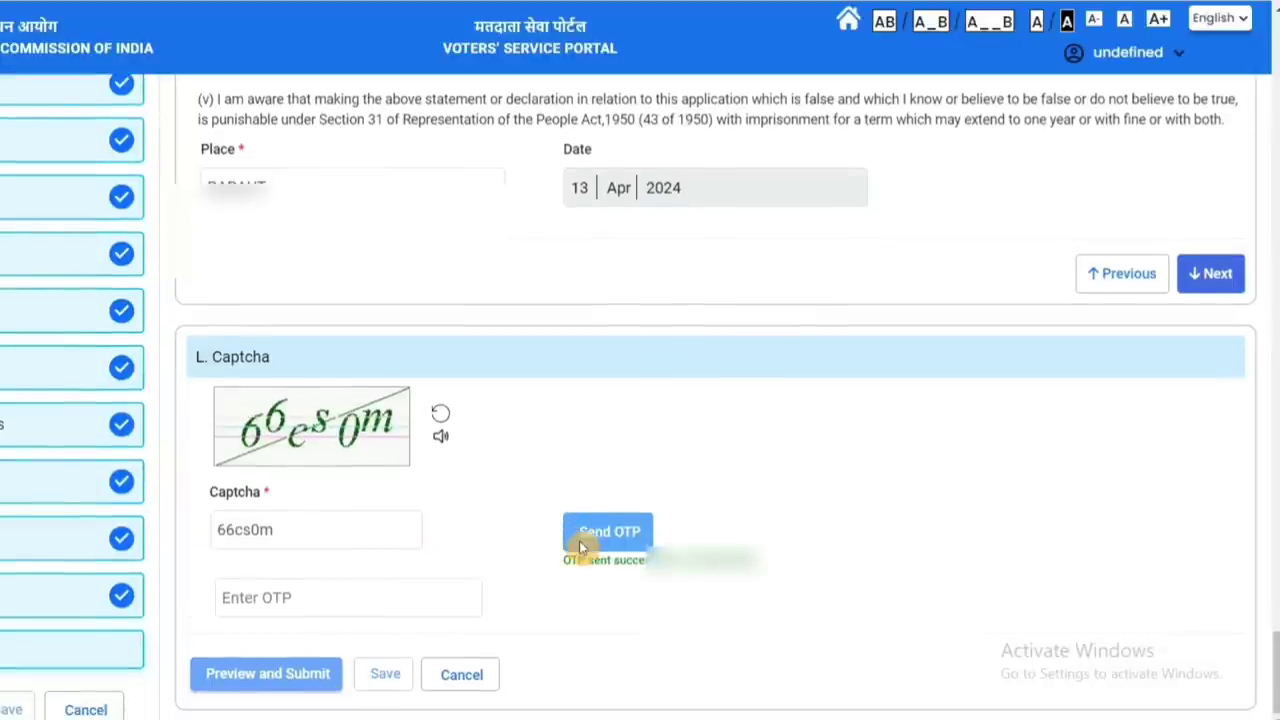
click(310, 596)
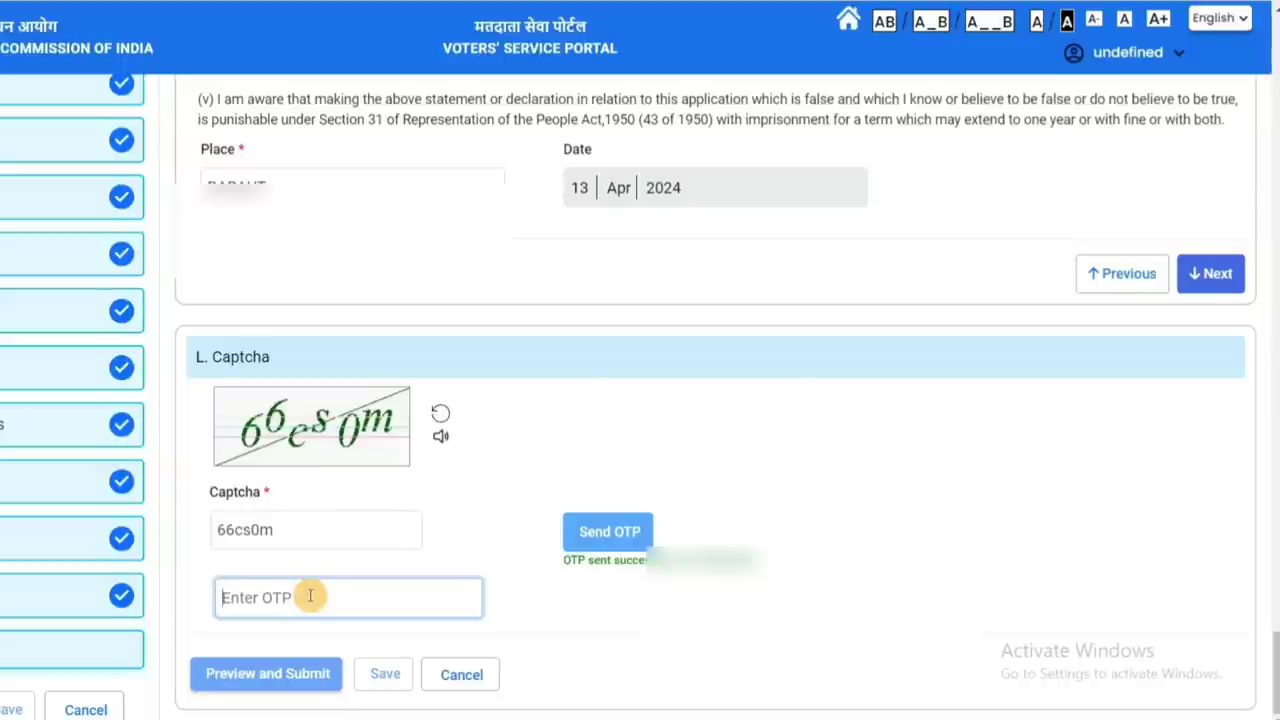
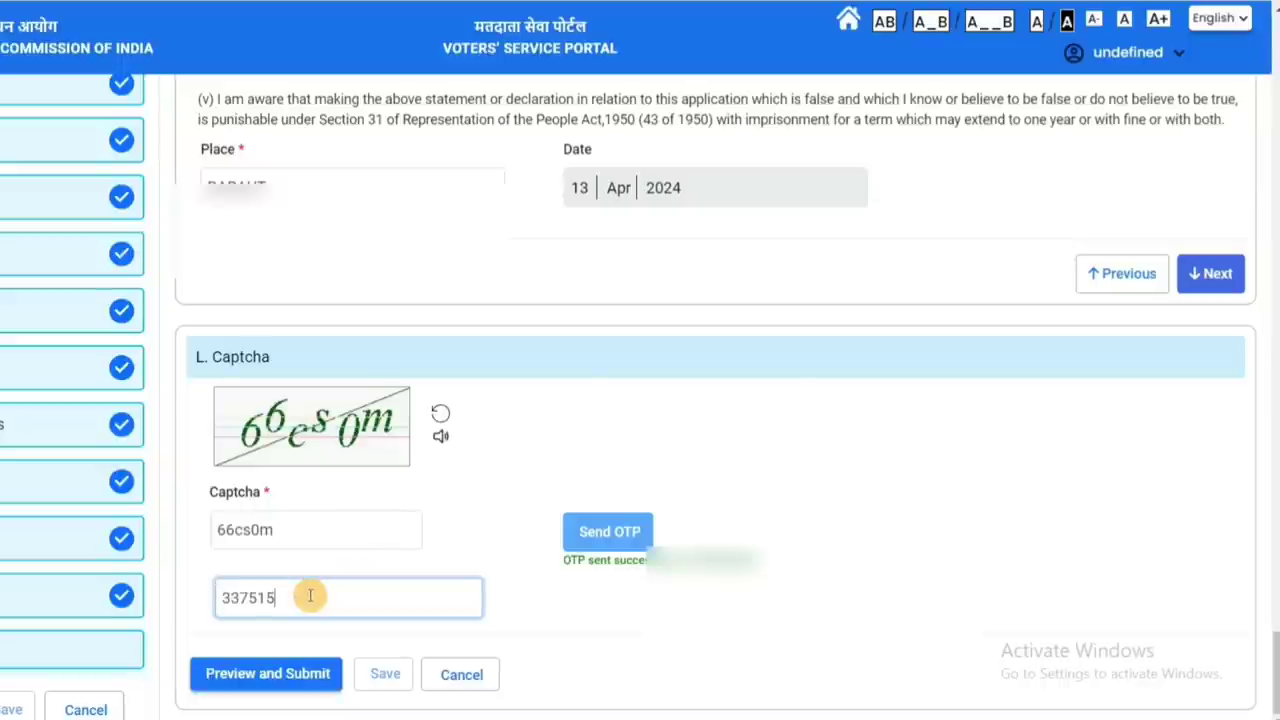
click(280, 675)
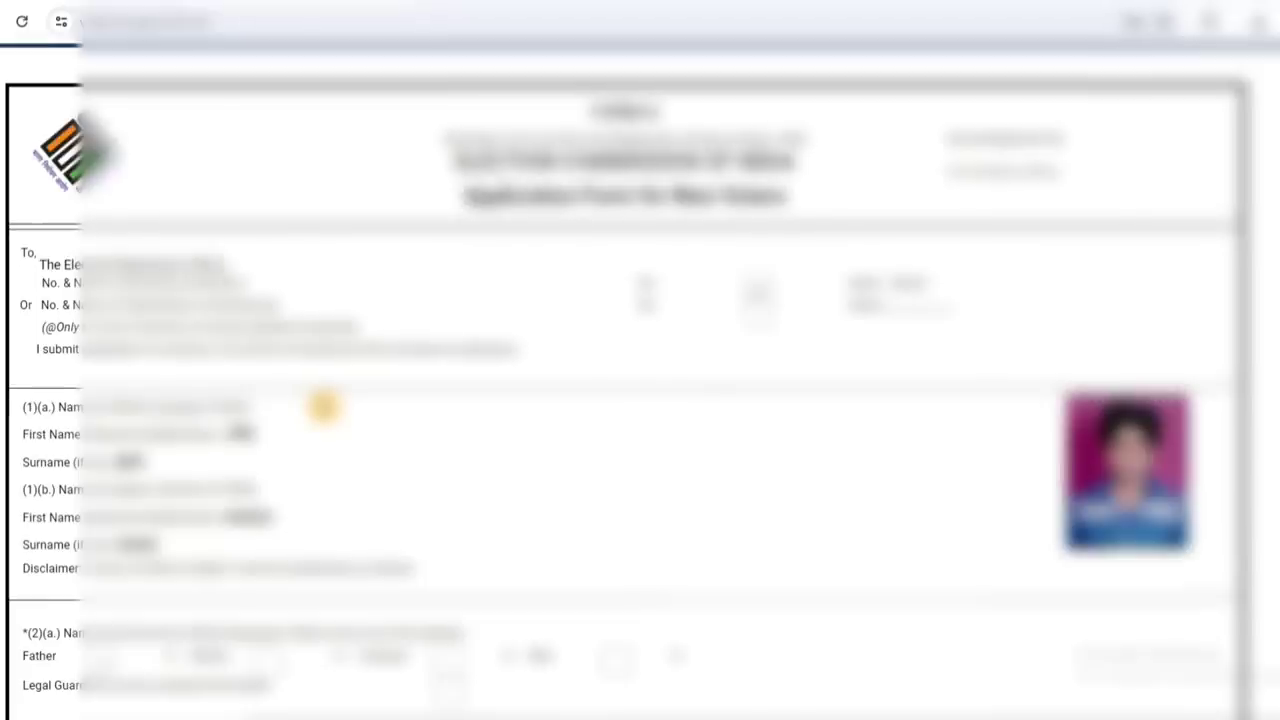
Scroll through the Form 6 preview to the bottom and submit it
scroll(323, 405, down, 6)
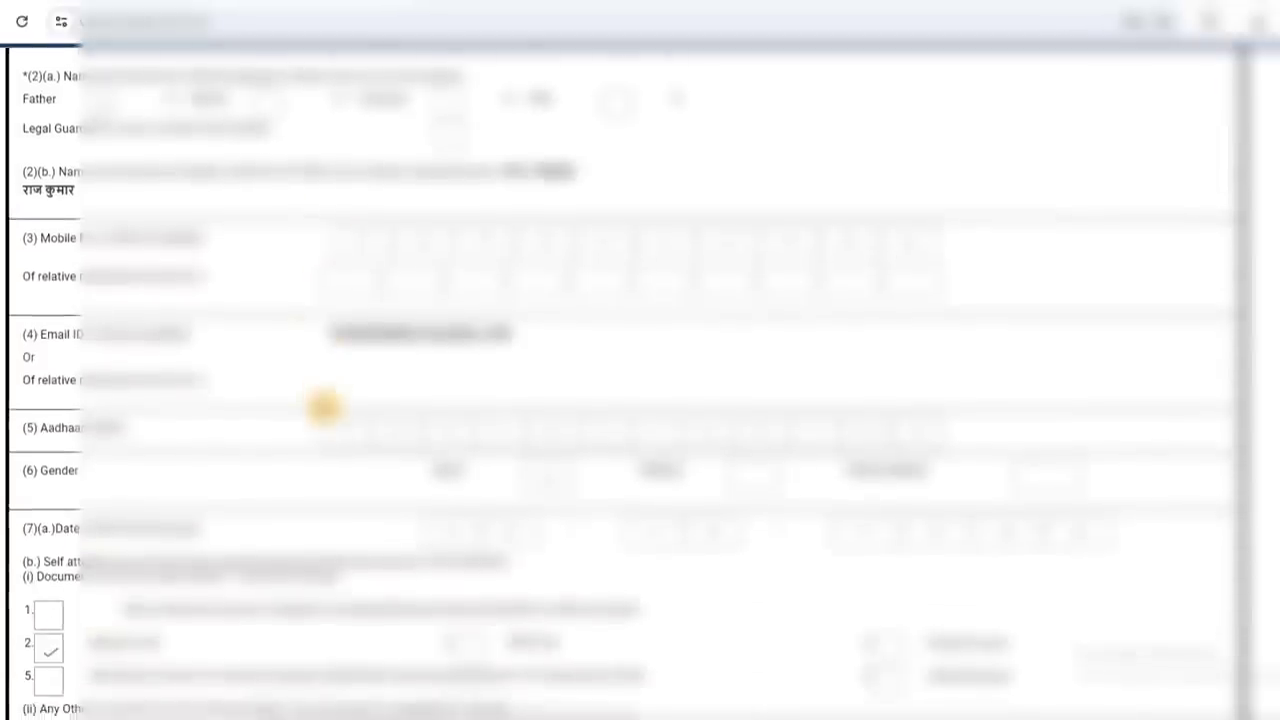
scroll(323, 405, down, 12)
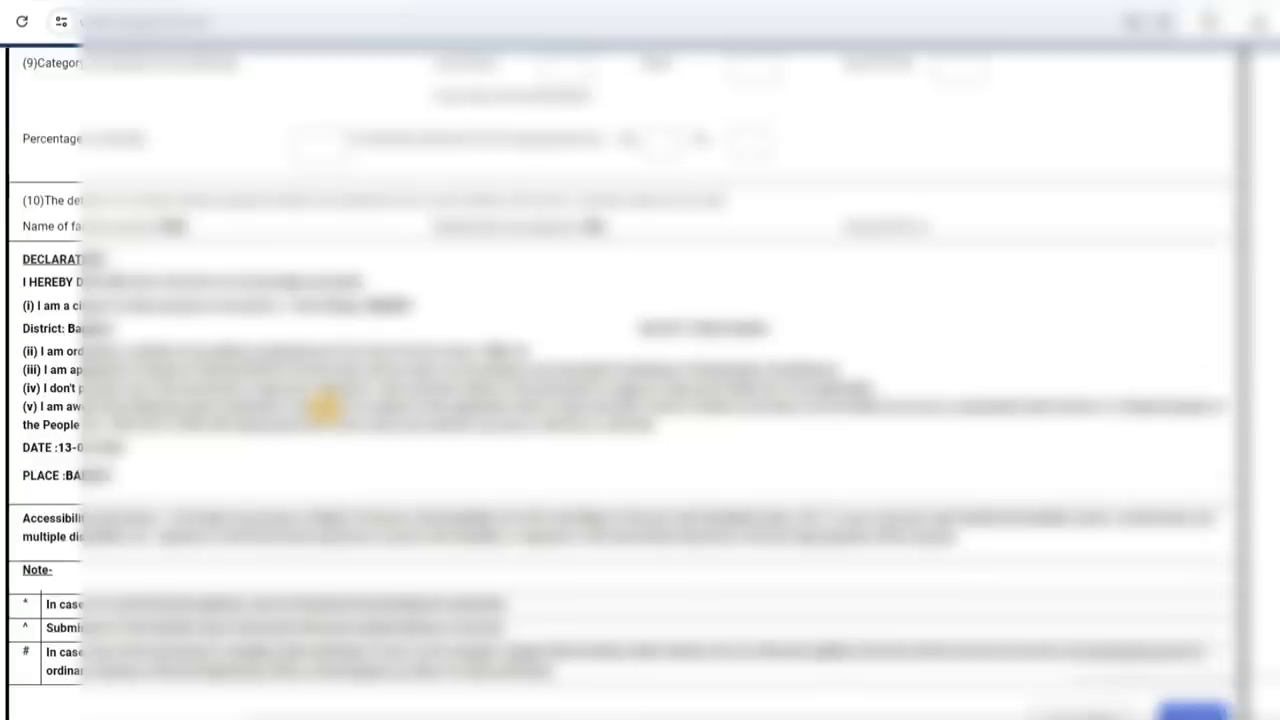
scroll(323, 405, down, 2)
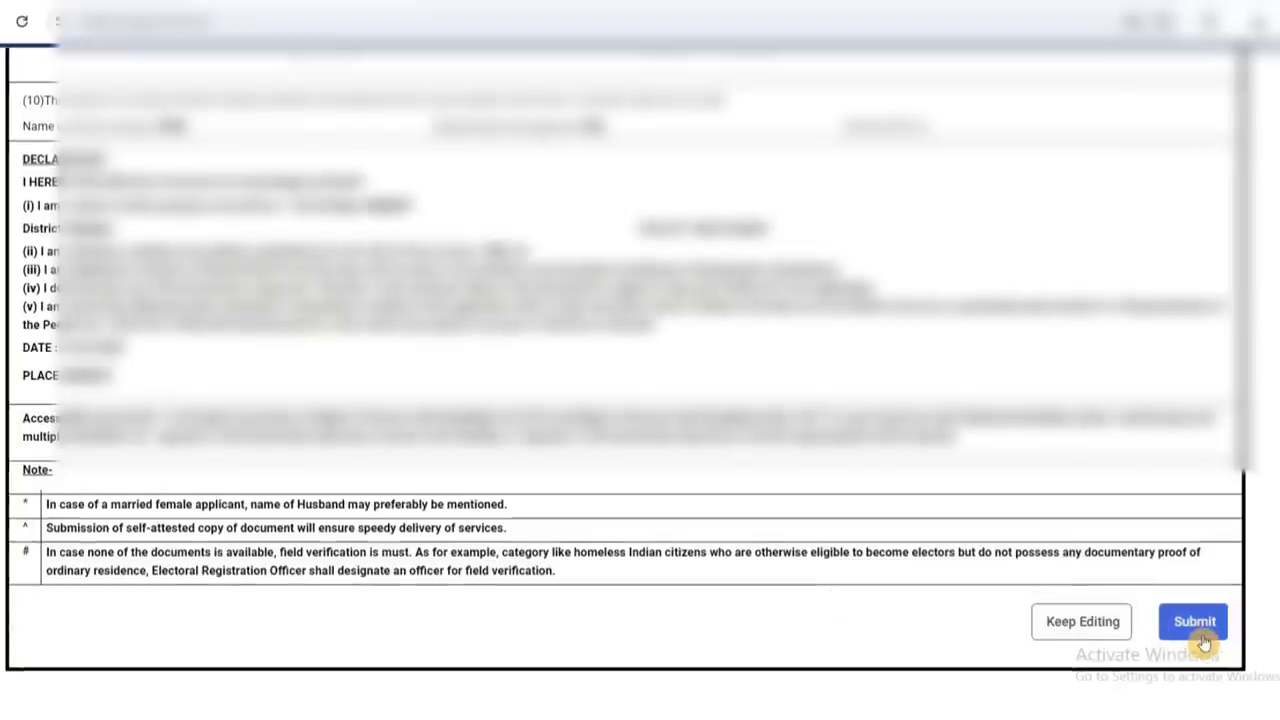
click(1196, 622)
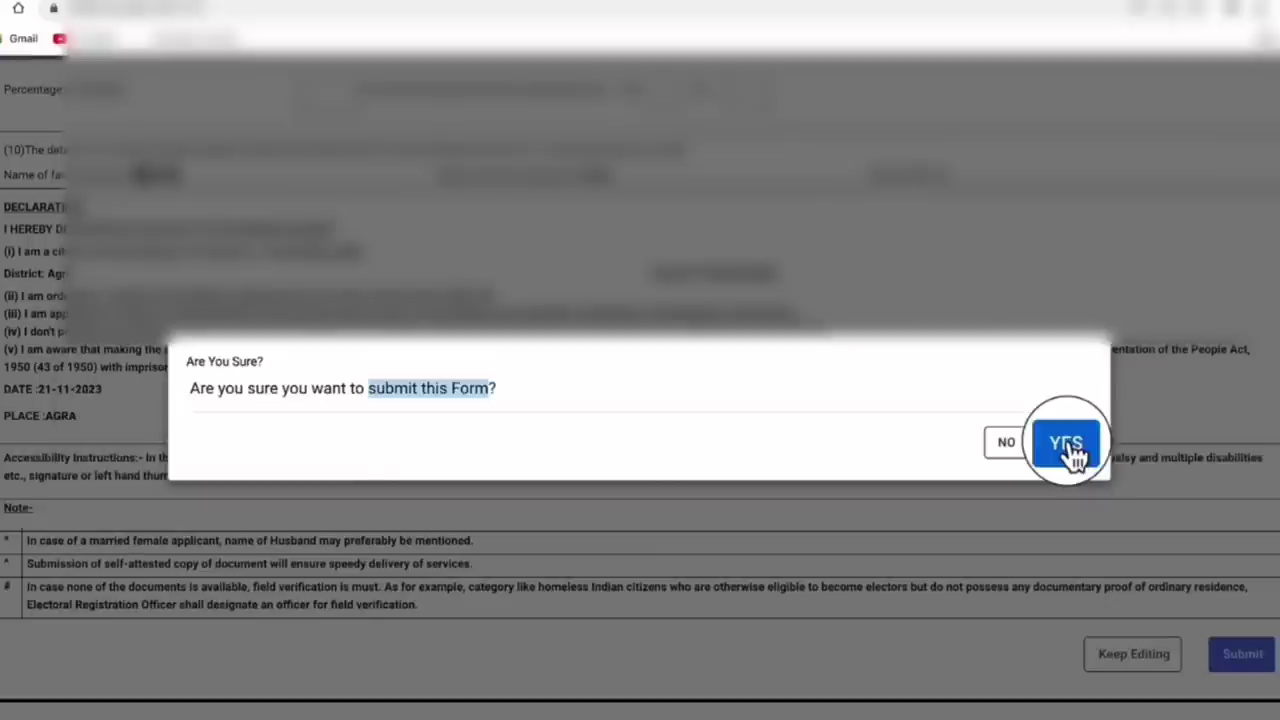
Answer YES in the Are You Sure? dialog to submit Form 6
click(1066, 445)
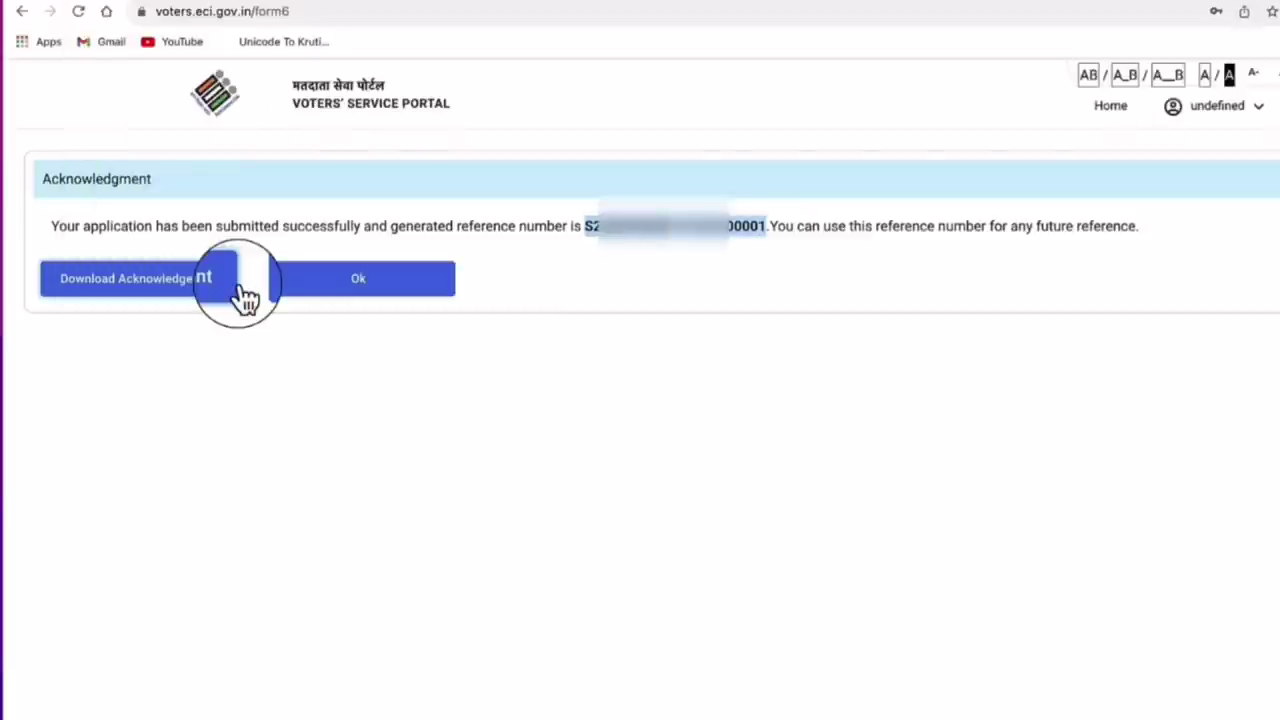